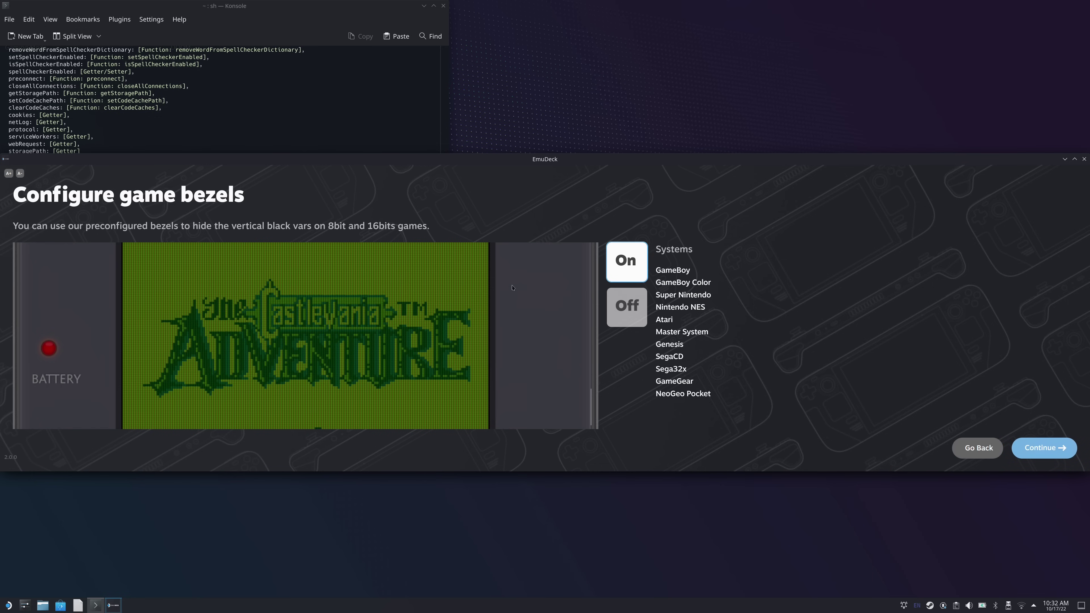
Step: Preview the game bezels off and on, leave them on, and continue to the Classic Sega aspect ratio setting
{"action": "left_click", "coordinate": [615, 300]}
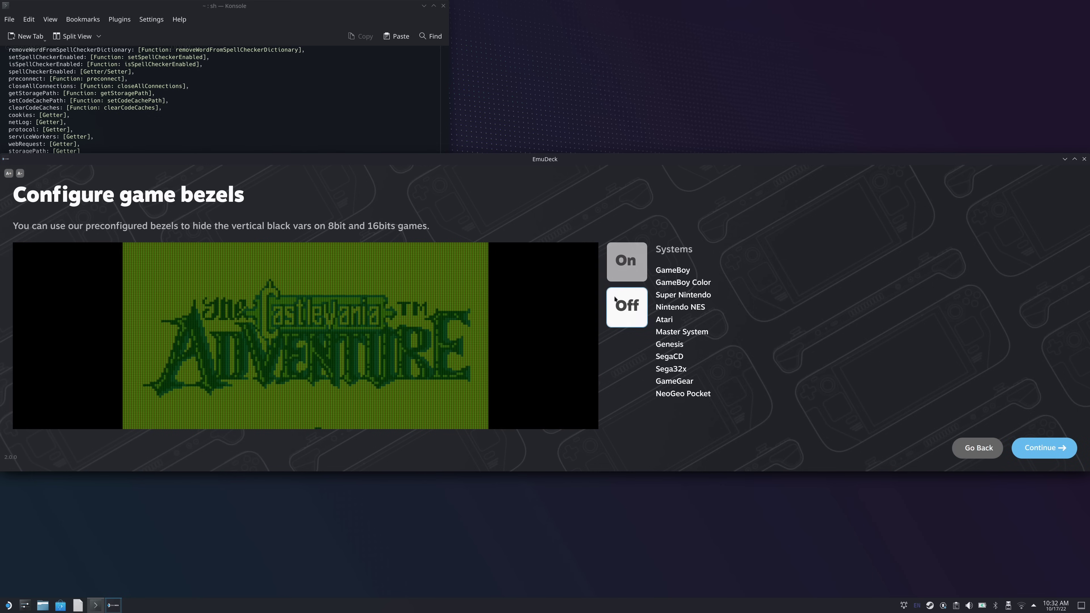
{"action": "left_click", "coordinate": [621, 272]}
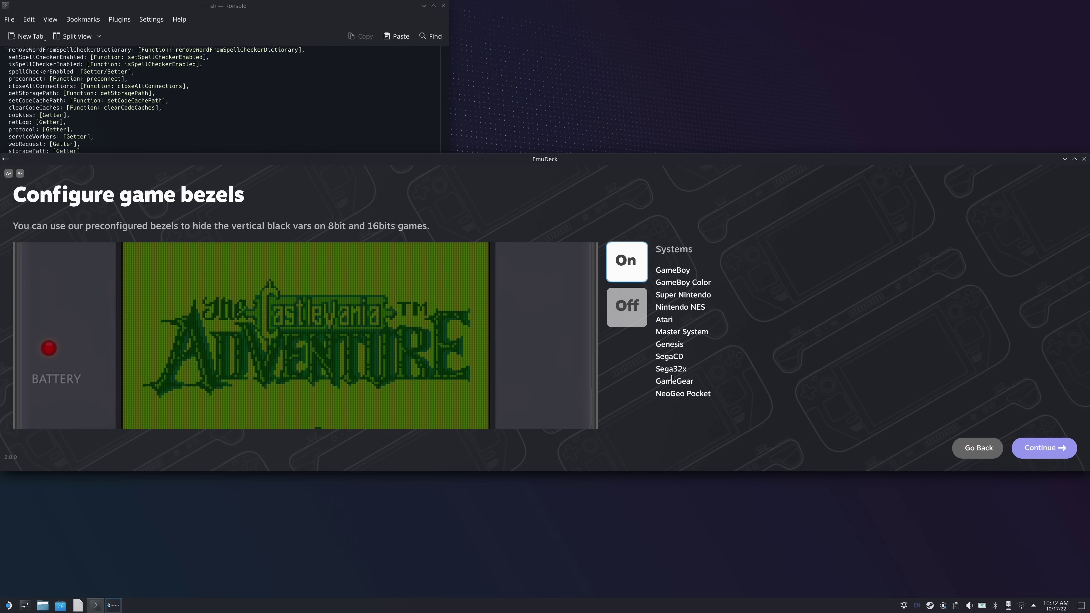
{"action": "left_click", "coordinate": [1051, 452]}
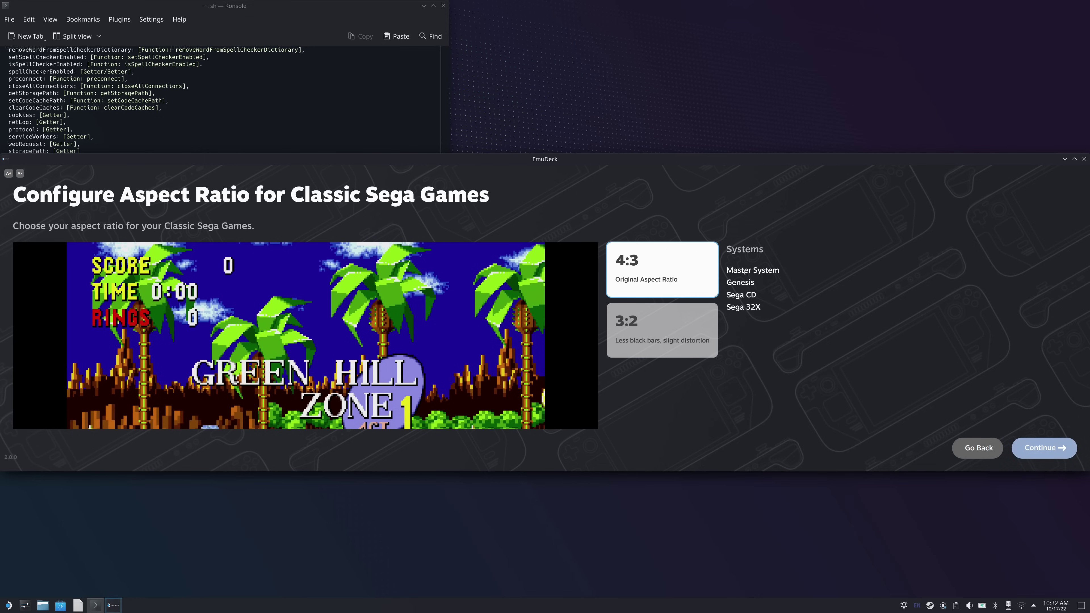
Step: Compare both aspect ratios for Classic Sega games, keep 4:3, and proceed to the handheld LCD shader setting
{"action": "left_click", "coordinate": [649, 326]}
{"action": "left_click", "coordinate": [661, 275]}
{"action": "left_click", "coordinate": [1043, 448]}
{"action": "left_click", "coordinate": [1046, 448]}
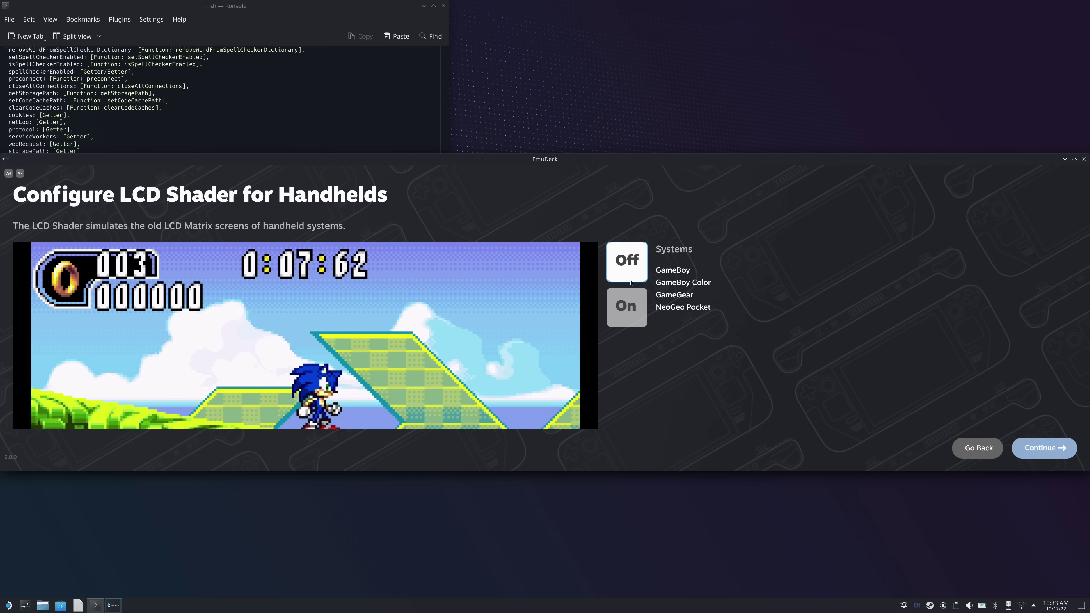
Step: Compare the handheld LCD shader on and off, leave it off, and continue to the CRT shader for 2D games
{"action": "left_click", "coordinate": [630, 297]}
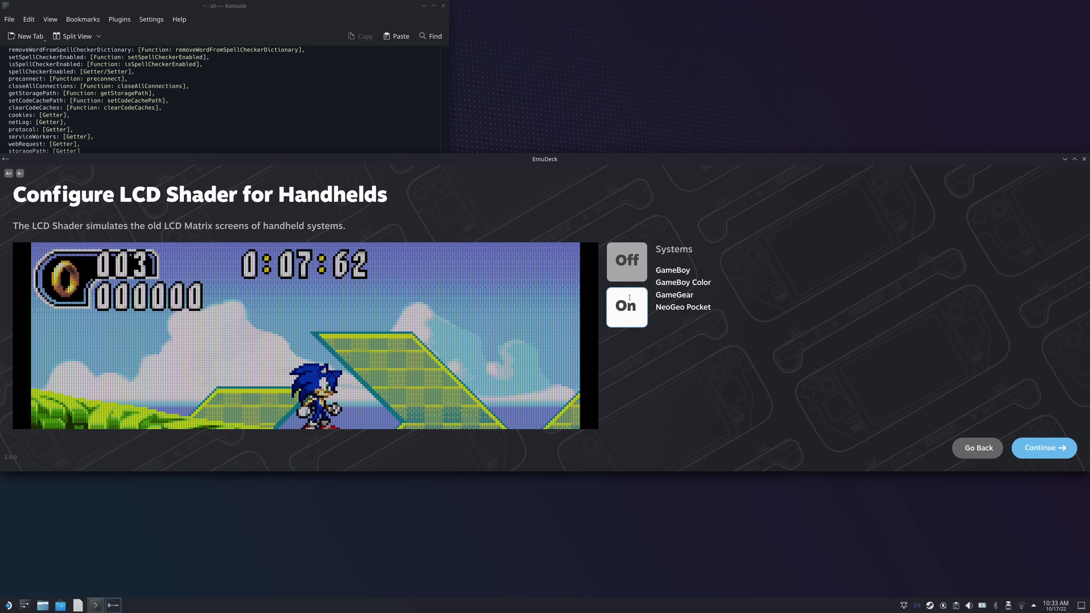
{"action": "left_click", "coordinate": [622, 261]}
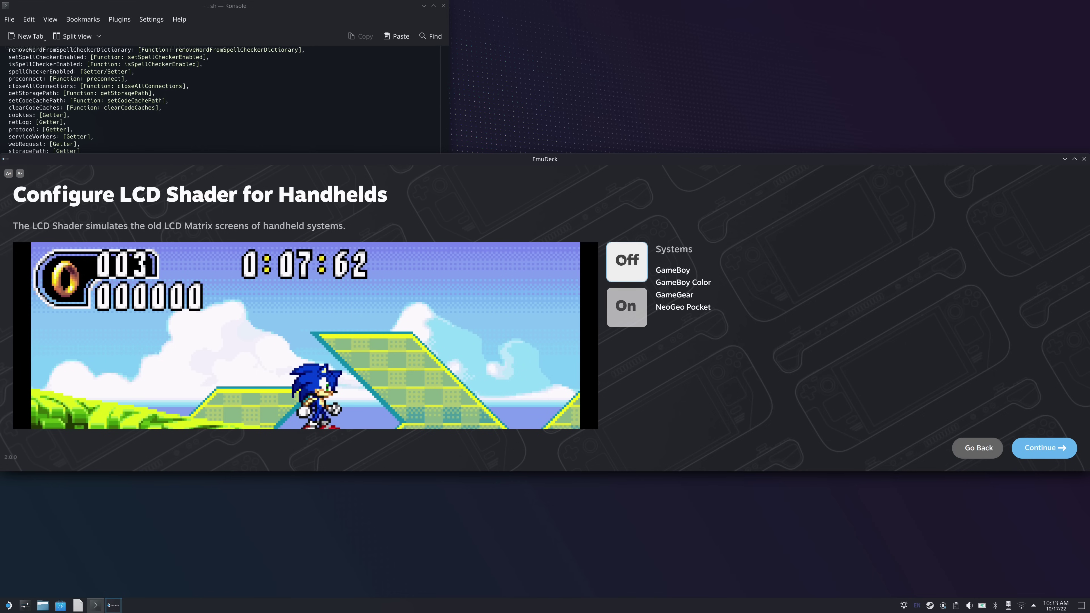
{"action": "left_click", "coordinate": [621, 297]}
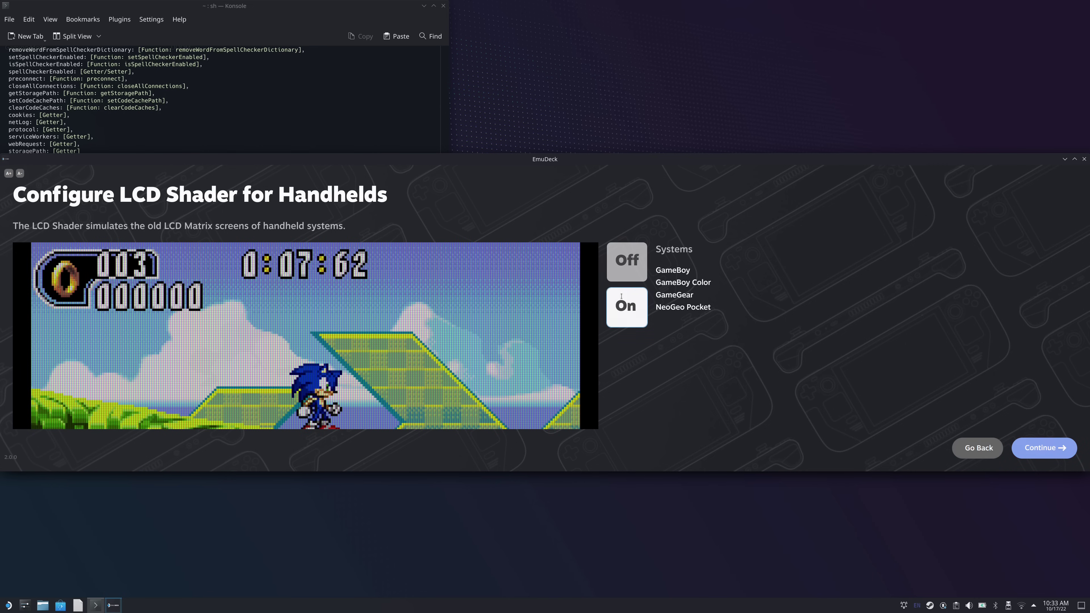
{"action": "left_click", "coordinate": [631, 263]}
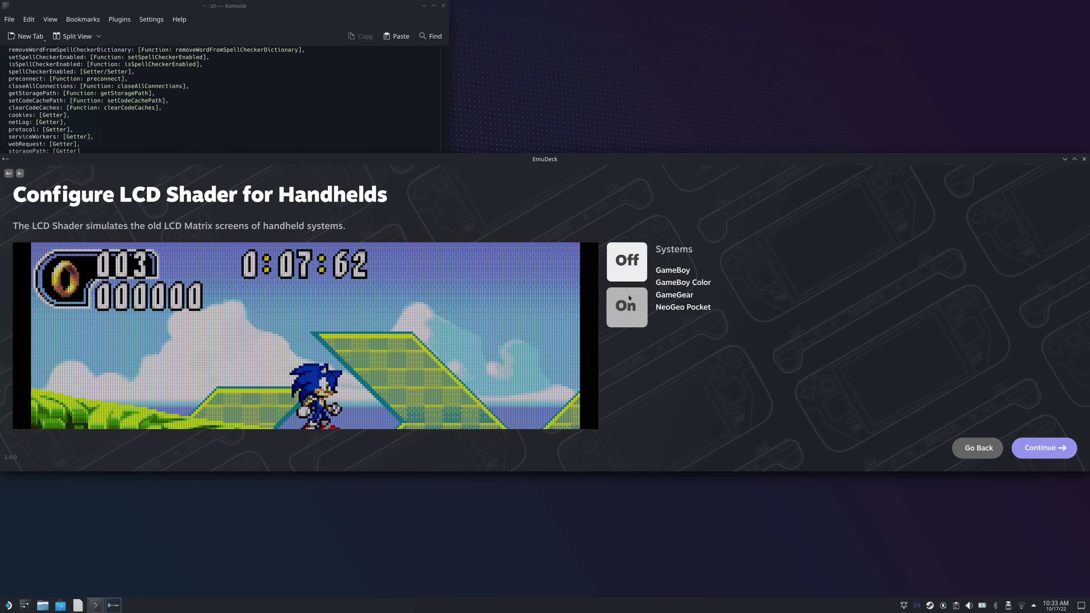
{"action": "left_click", "coordinate": [630, 298]}
{"action": "left_click", "coordinate": [623, 260]}
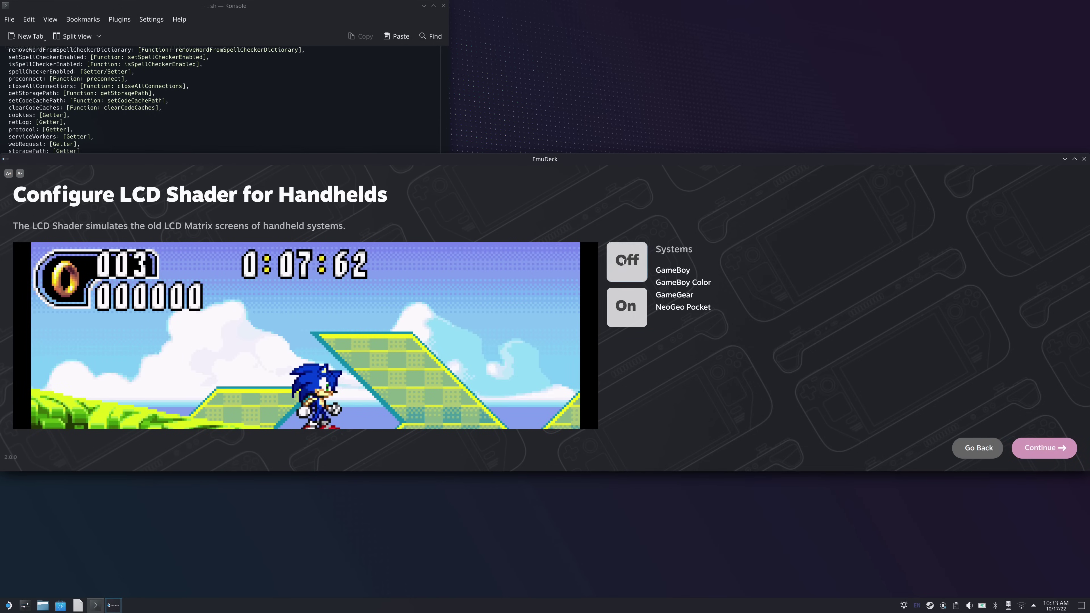
{"action": "left_click", "coordinate": [1031, 448]}
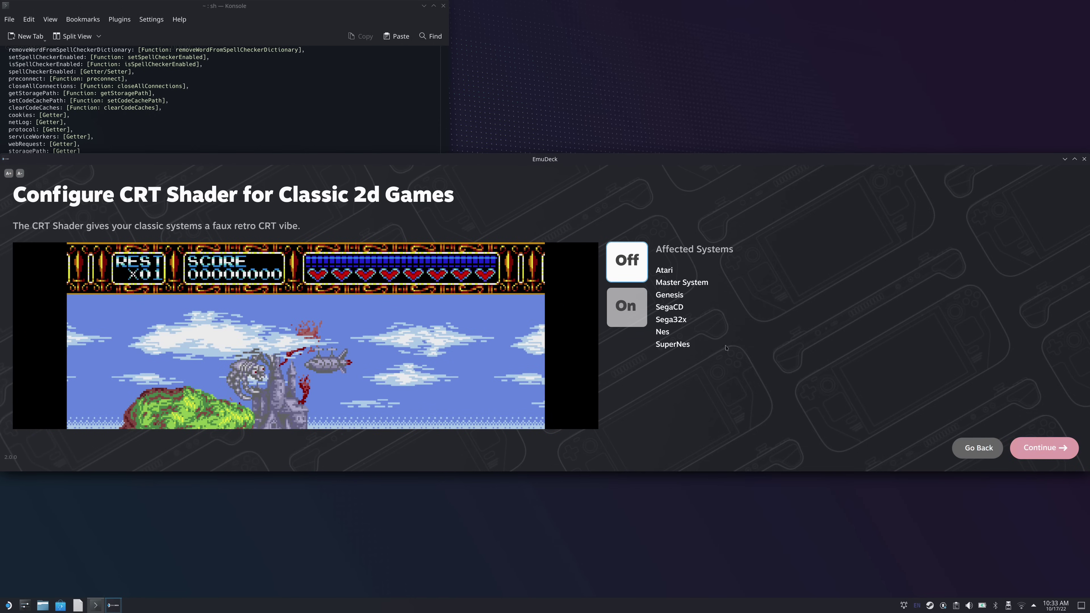
Step: Compare the CRT shader on and off for classic 2D games, leave it on, and continue
{"action": "left_click", "coordinate": [634, 302]}
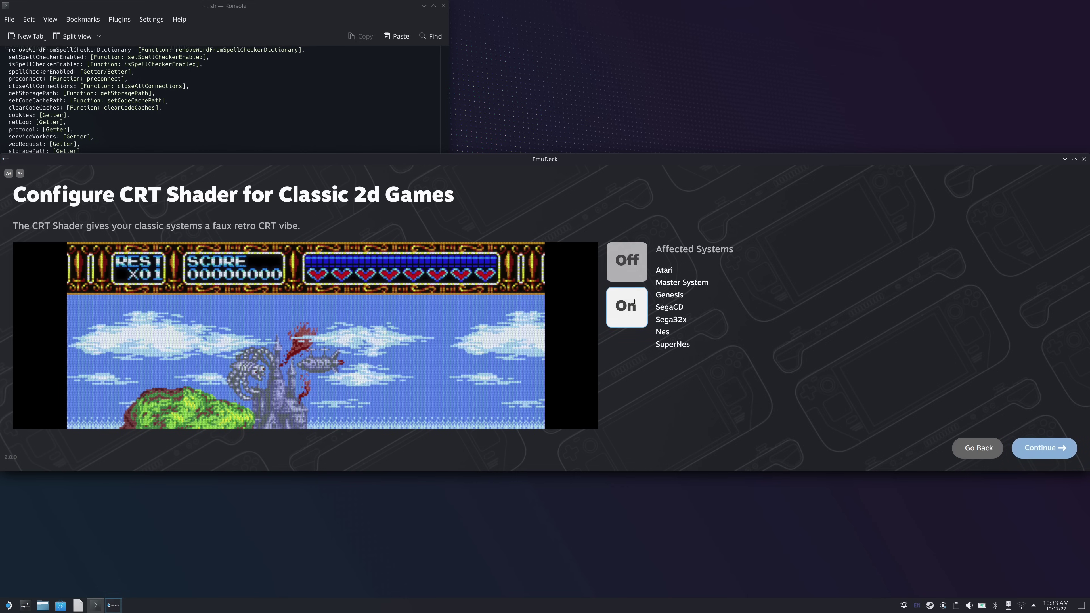
{"action": "left_click", "coordinate": [632, 272]}
{"action": "left_click", "coordinate": [635, 313]}
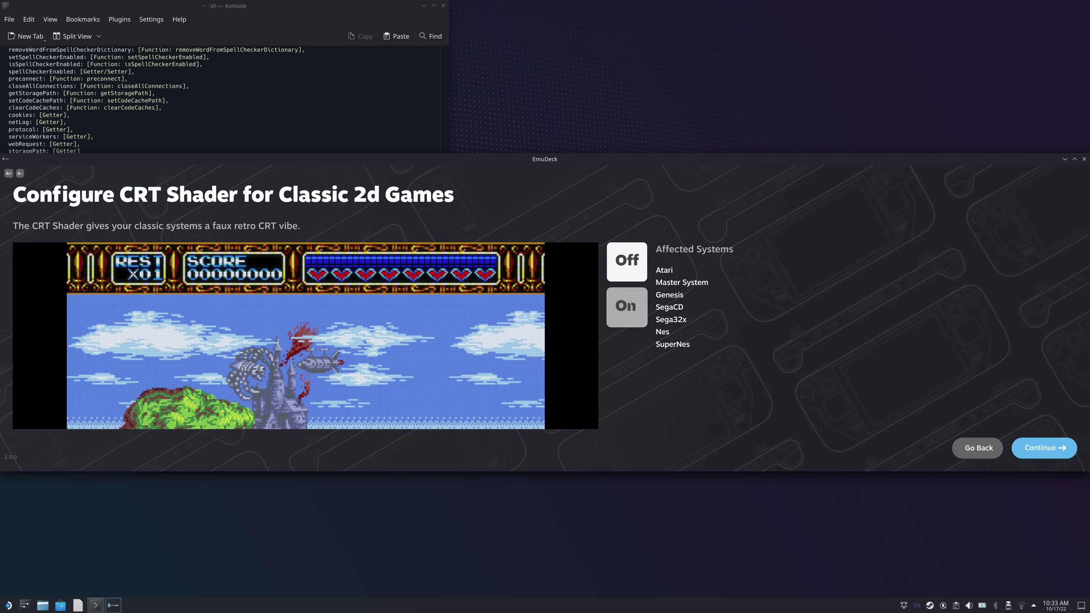
{"action": "left_click", "coordinate": [1037, 456]}
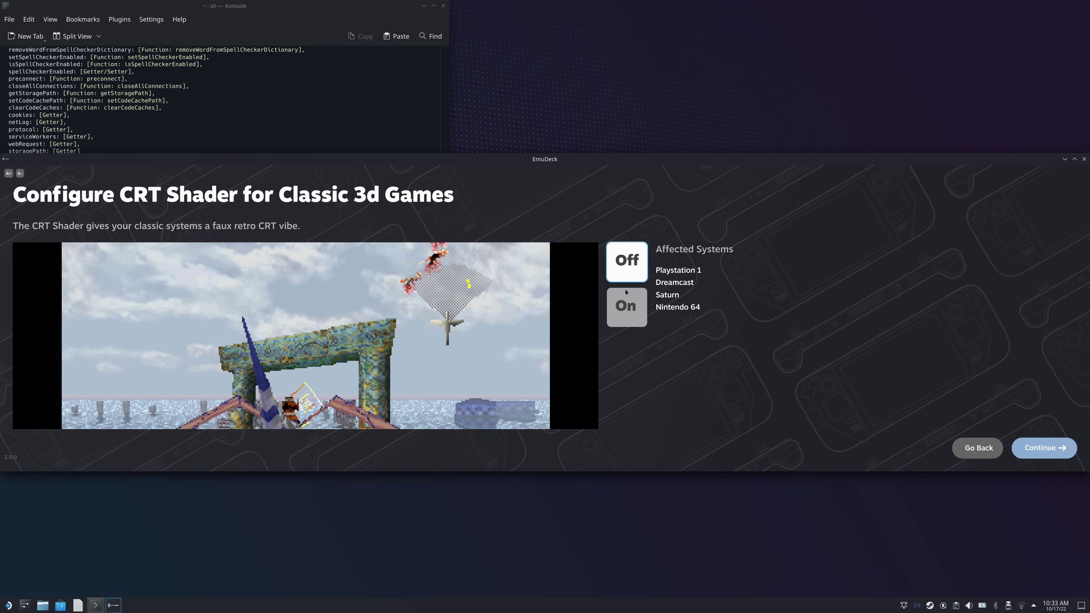
Step: Preview the CRT shader for classic 3D games, set it to Off, and continue to the theme choice
{"action": "left_click", "coordinate": [628, 308]}
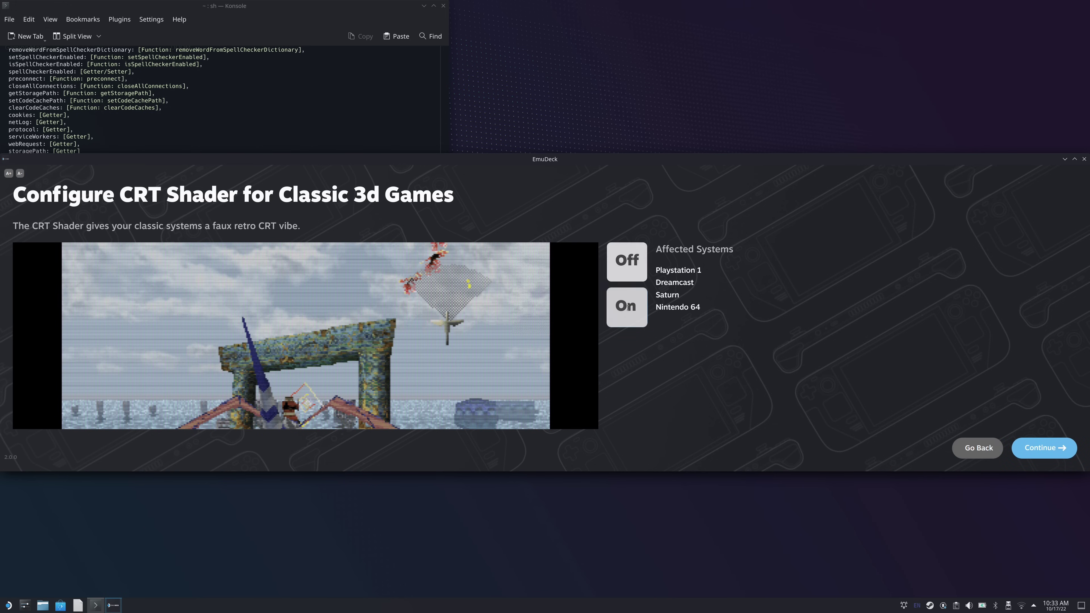
{"action": "left_click", "coordinate": [626, 262]}
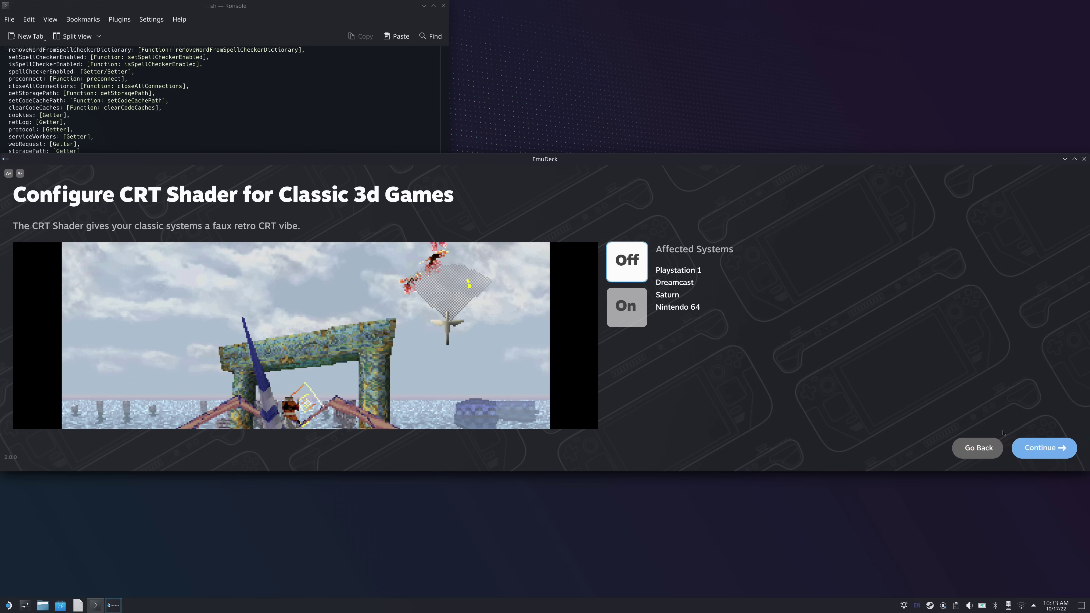
{"action": "left_click", "coordinate": [1023, 447]}
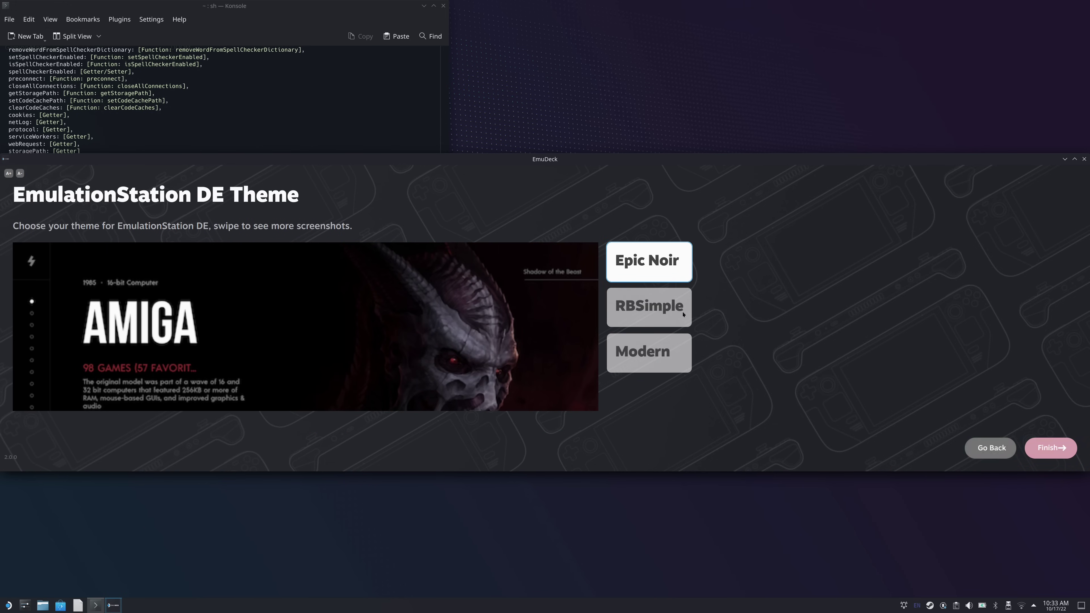
Step: Preview the EmulationStation DE themes, choose Modern, and finish the setup
{"action": "left_click", "coordinate": [642, 304]}
{"action": "left_click", "coordinate": [638, 264]}
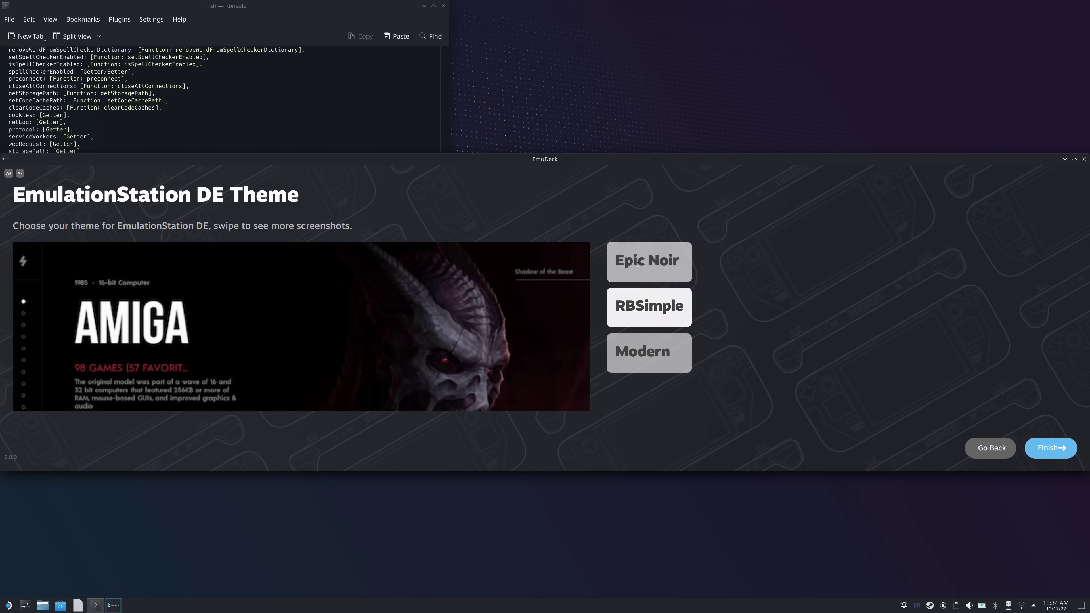
{"action": "left_click", "coordinate": [634, 320]}
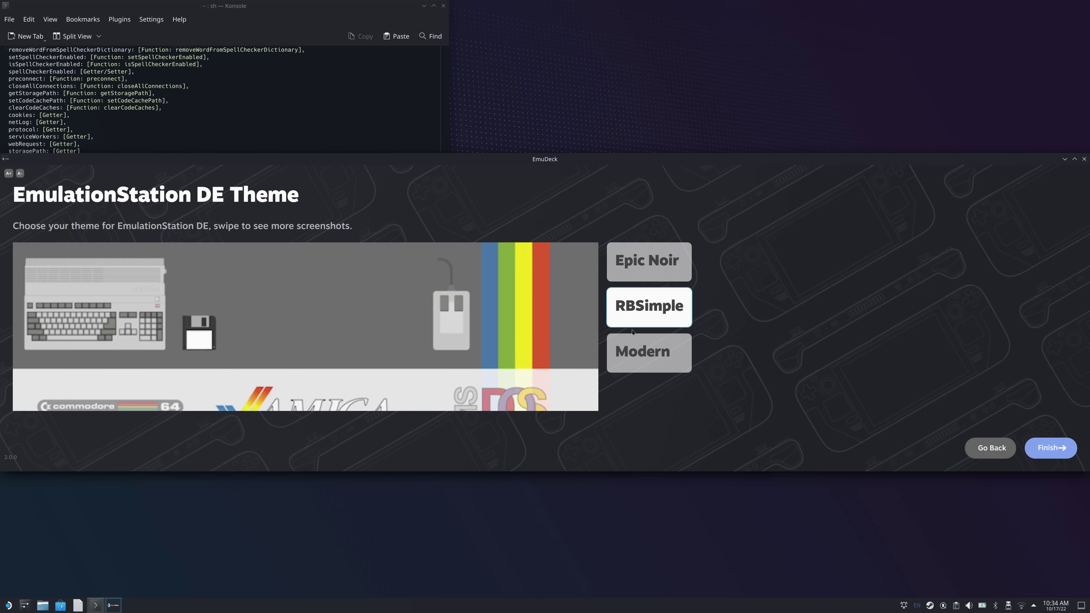
{"action": "left_click", "coordinate": [639, 343]}
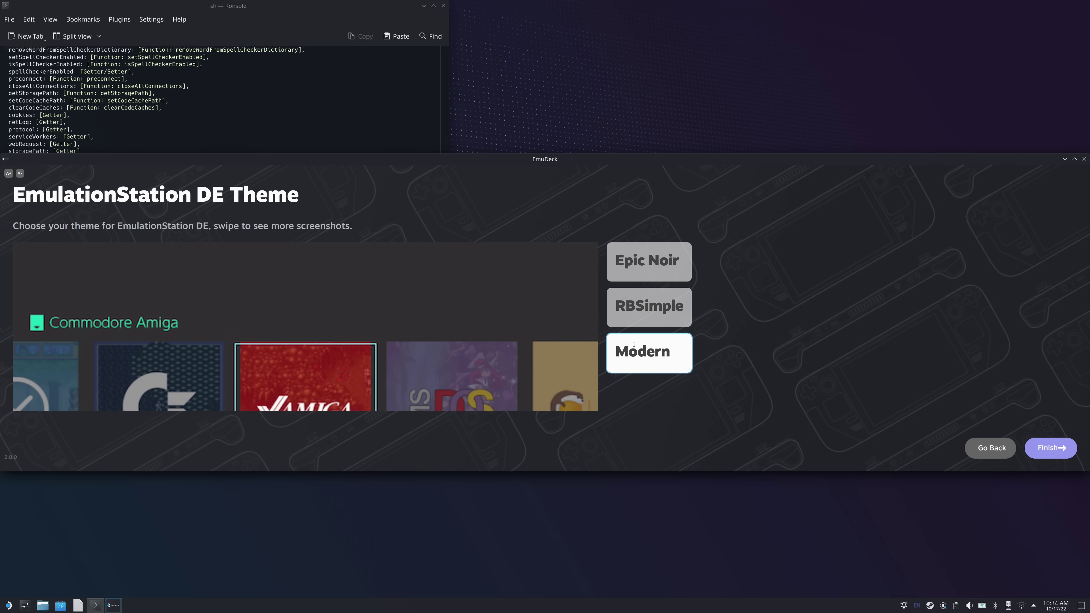
{"action": "left_click", "coordinate": [1051, 449]}
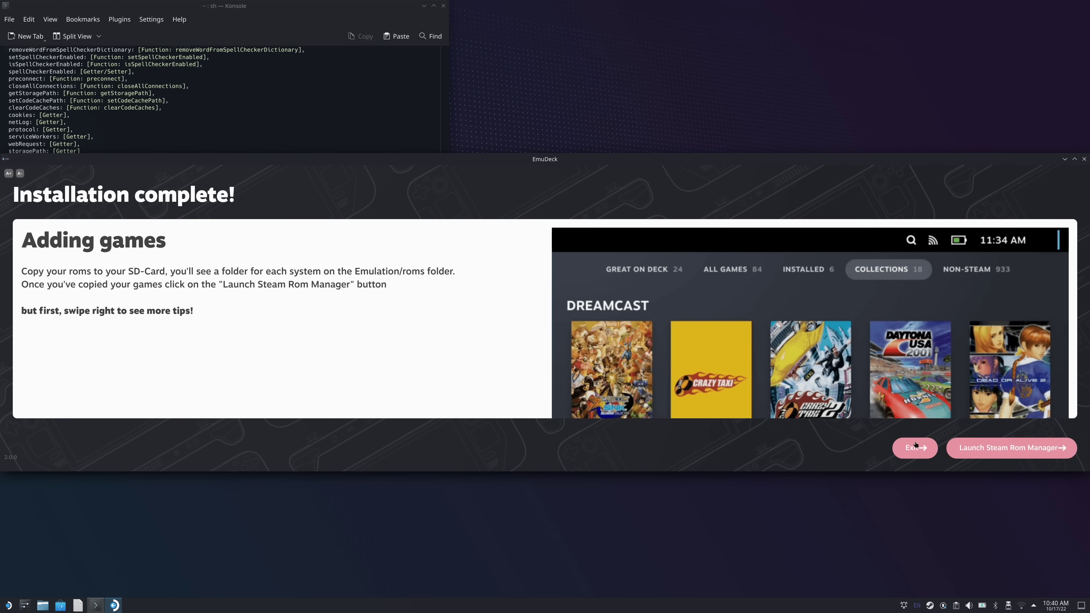
Step: Exit the installer and open the Dolphin file manager in an enlarged window near the middle of the desktop
{"action": "left_click", "coordinate": [909, 449]}
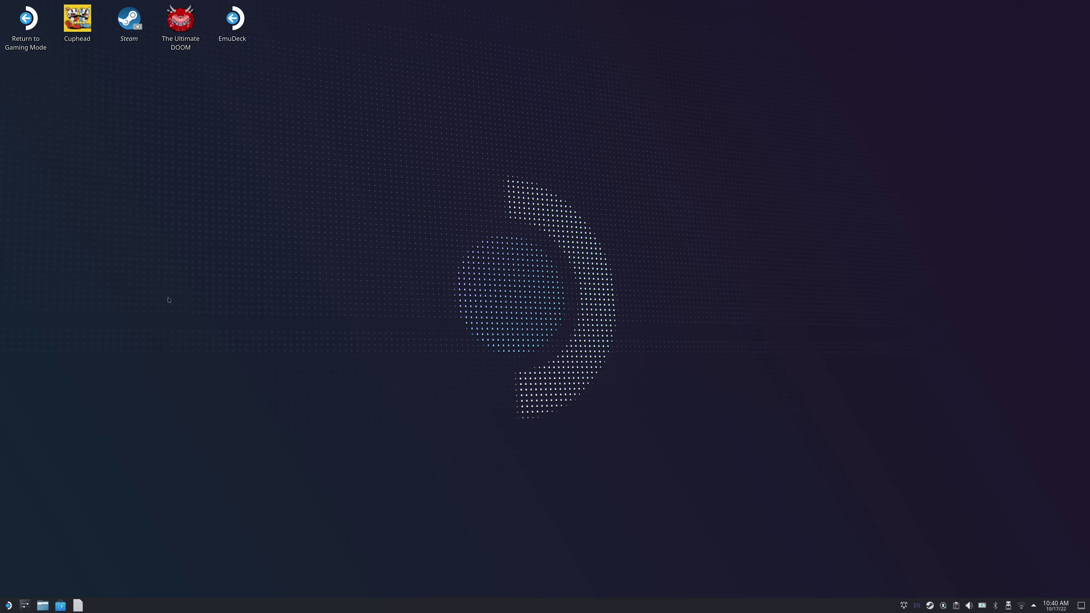
{"action": "left_click", "coordinate": [43, 606]}
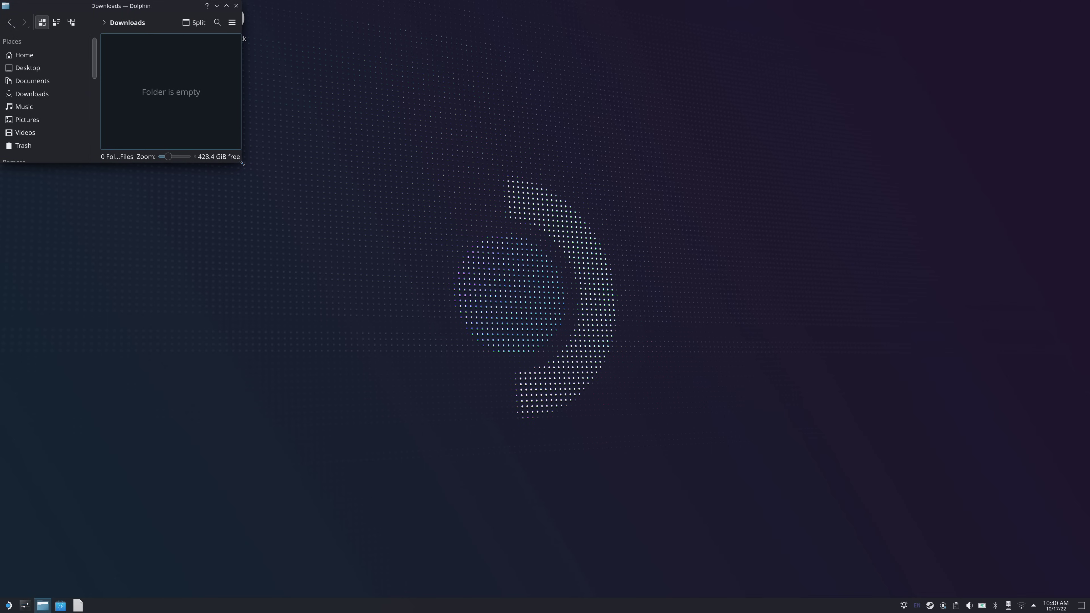
{"action": "left_click_drag", "start_coordinate": [243, 164], "coordinate": [483, 293]}
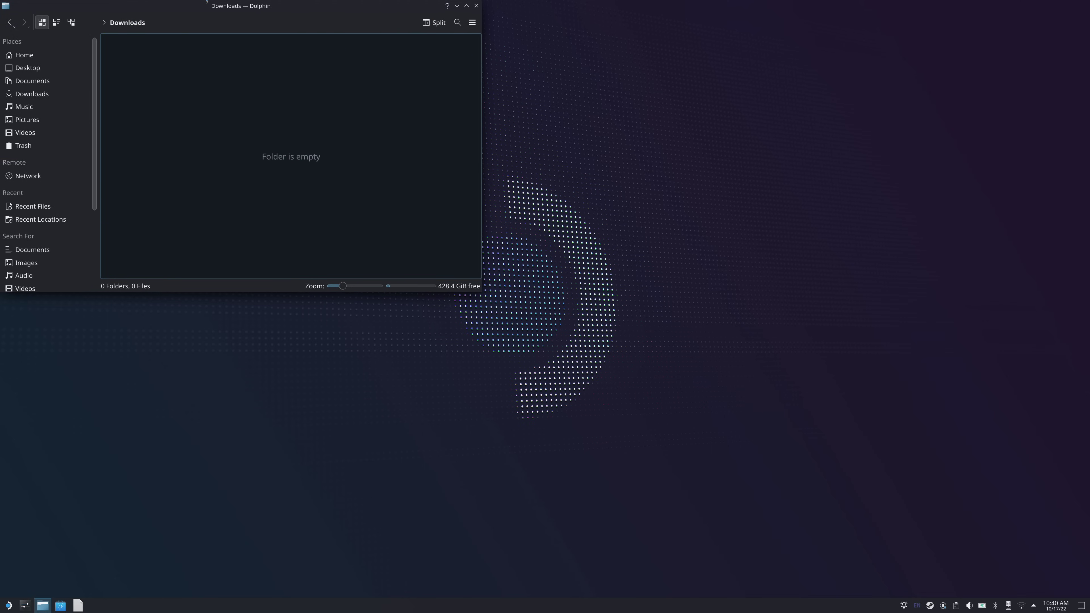
{"action": "left_click_drag", "start_coordinate": [206, 6], "coordinate": [433, 120]}
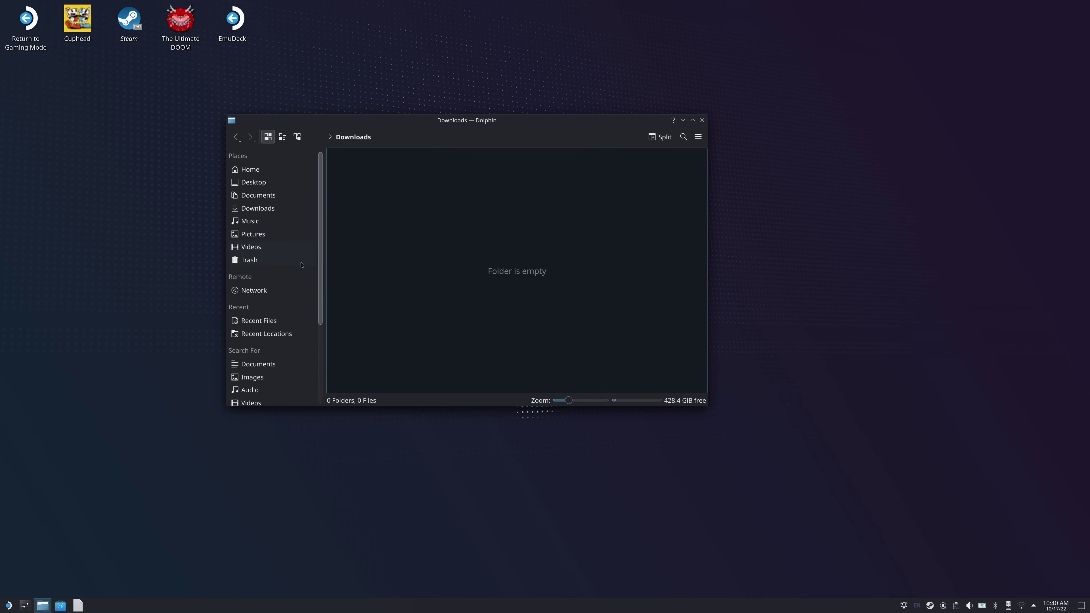
Step: Open the Emulation/roms folder on the primary removable device and look through its system folders
{"action": "scroll", "coordinate": [291, 320], "scroll_direction": "down", "scroll_amount": 3}
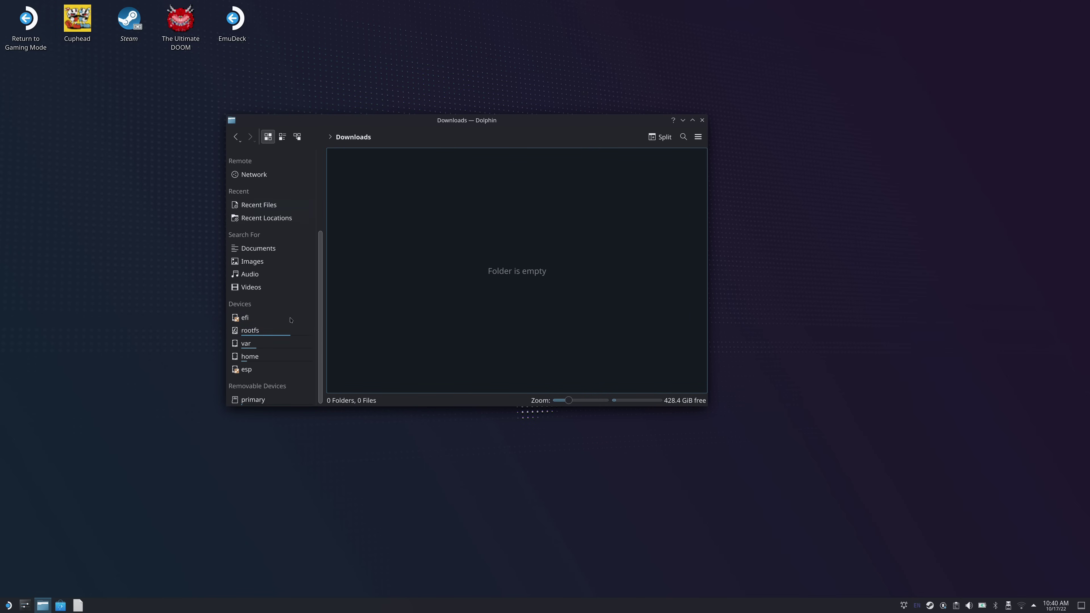
{"action": "left_click", "coordinate": [251, 400]}
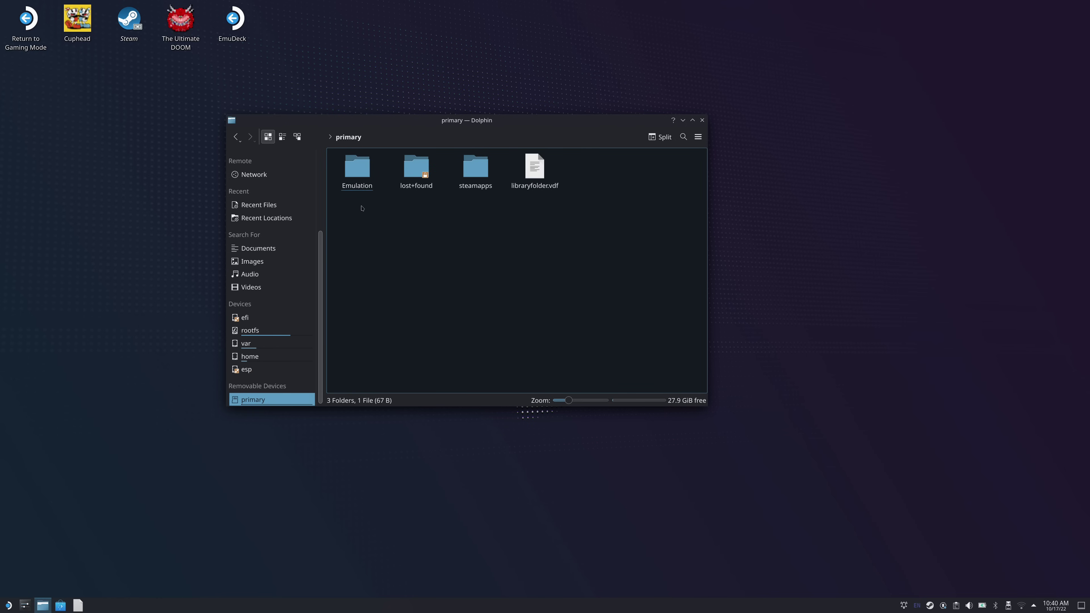
{"action": "double_click", "coordinate": [357, 180]}
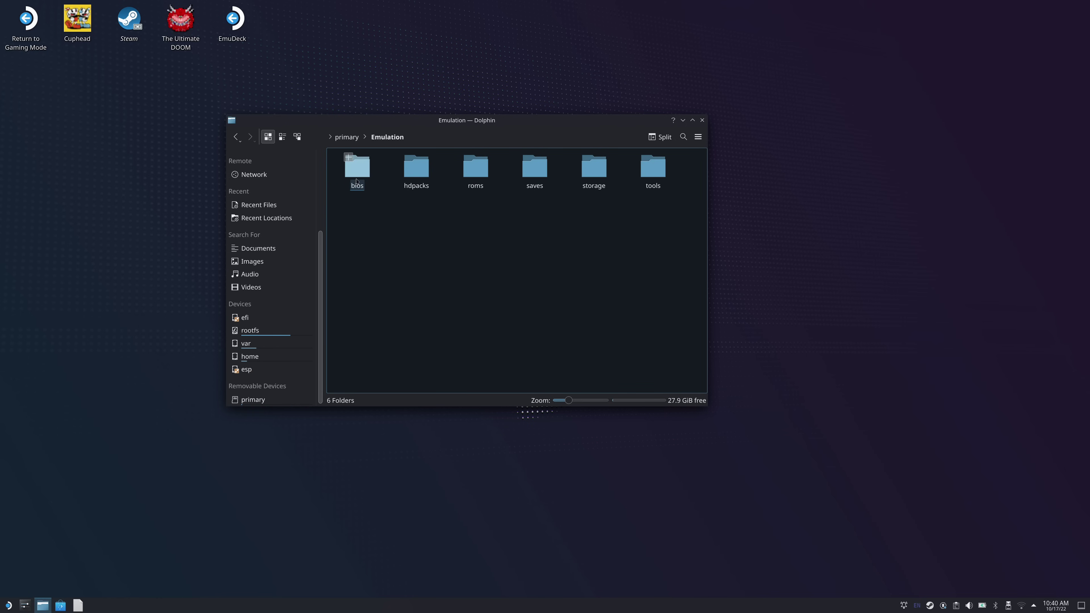
{"action": "double_click", "coordinate": [474, 176]}
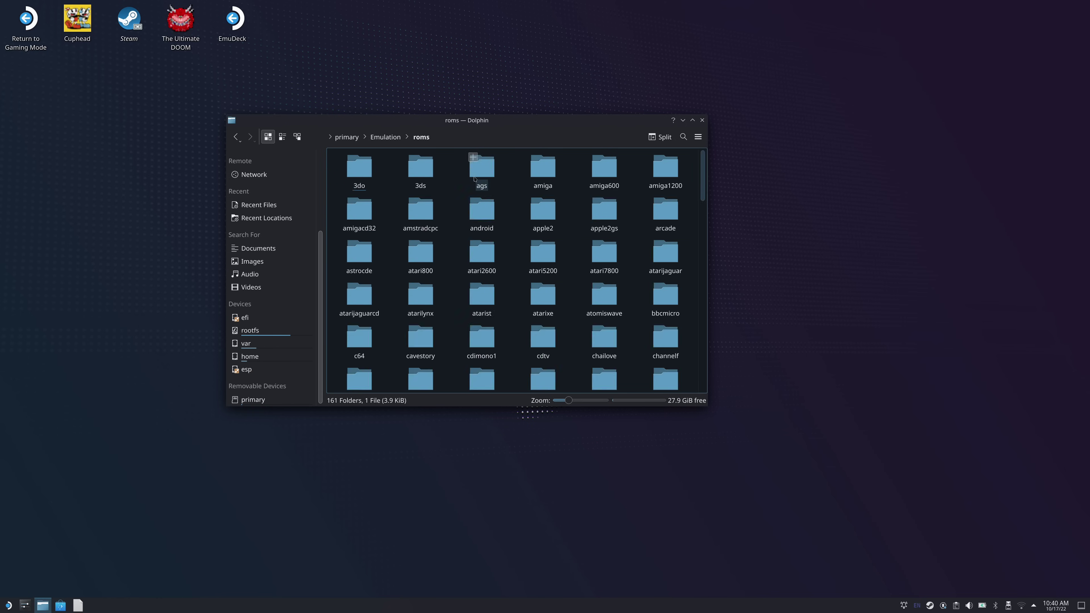
{"action": "scroll", "coordinate": [522, 231], "scroll_direction": "down", "scroll_amount": 15}
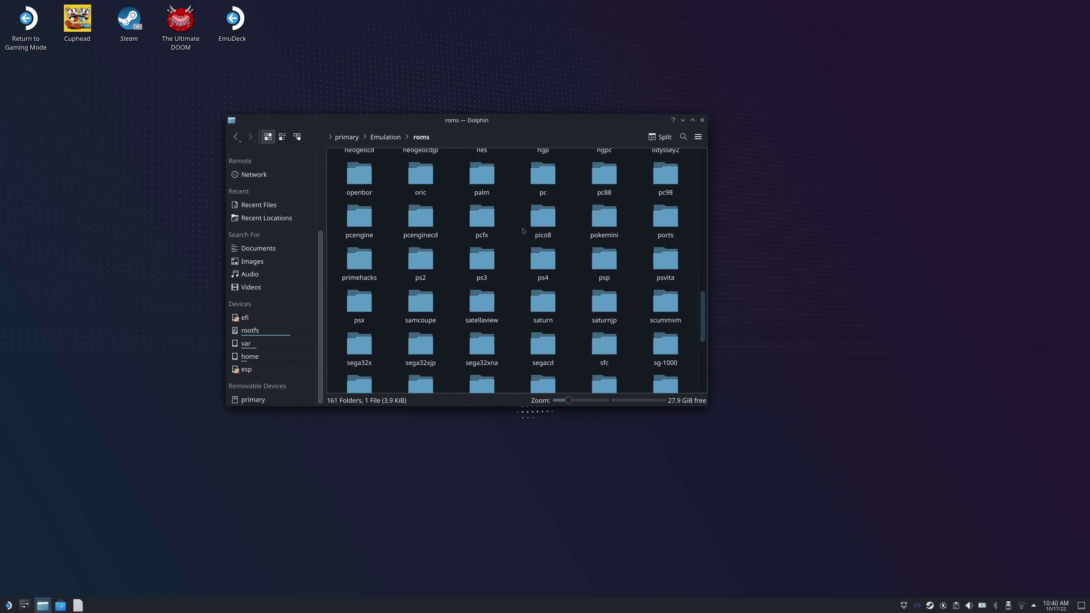
{"action": "scroll", "coordinate": [522, 231], "scroll_direction": "down", "scroll_amount": 4}
{"action": "scroll", "coordinate": [522, 240], "scroll_direction": "up", "scroll_amount": 14}
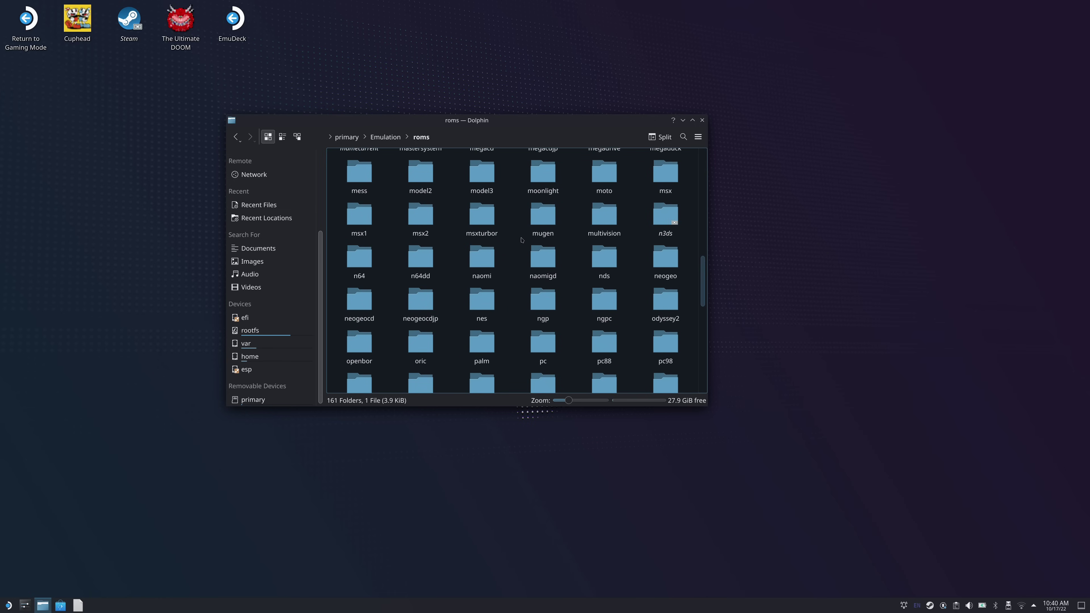
Step: Inspect the contents of the bios folder inside Emulation, then return to the Emulation folder
{"action": "left_click", "coordinate": [236, 137]}
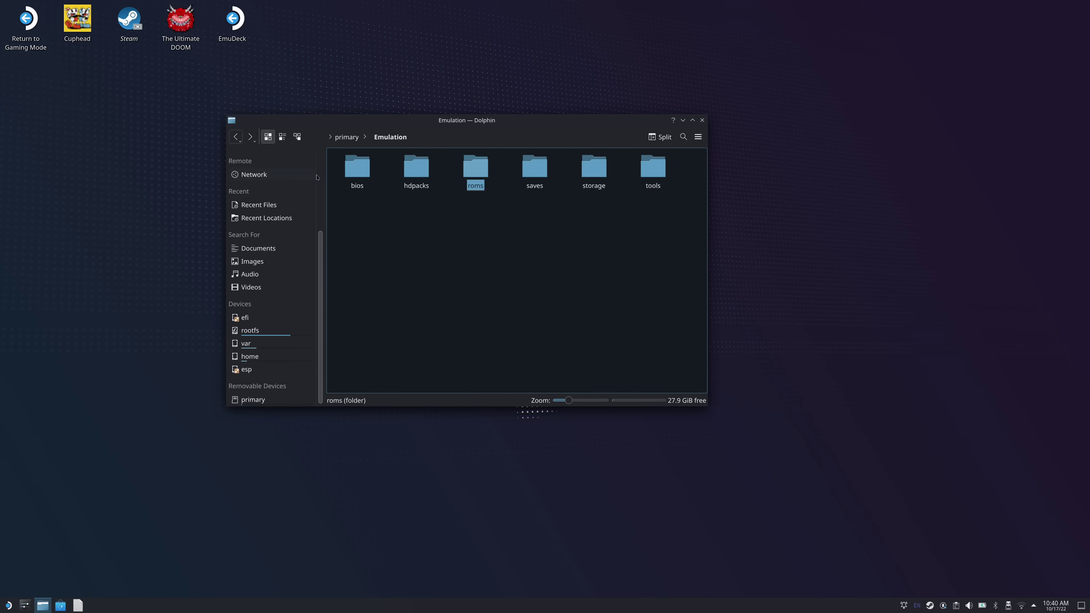
{"action": "left_click", "coordinate": [357, 180]}
{"action": "left_click_drag", "start_coordinate": [357, 209], "coordinate": [430, 240]}
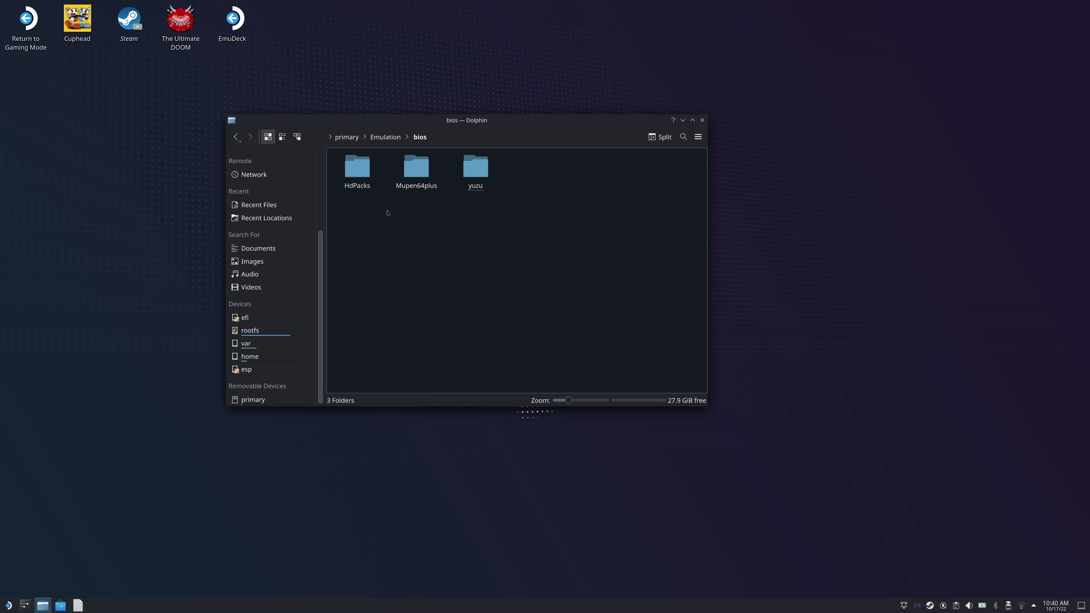
{"action": "left_click", "coordinate": [236, 137]}
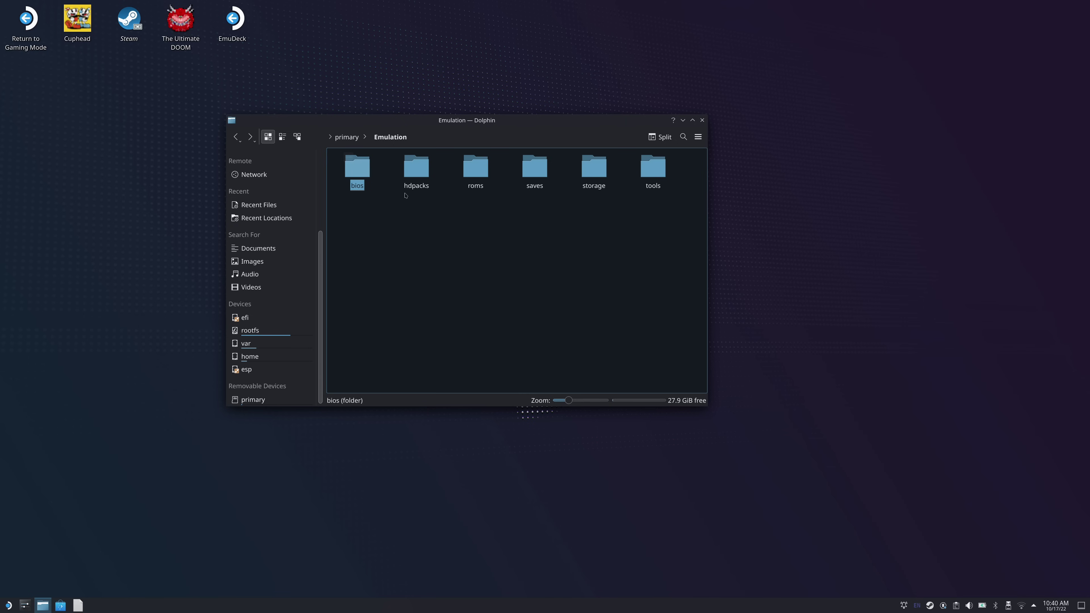
Step: Open systeminfo.txt from the saturn folder inside roms to read its supported file extensions
{"action": "left_click", "coordinate": [477, 182]}
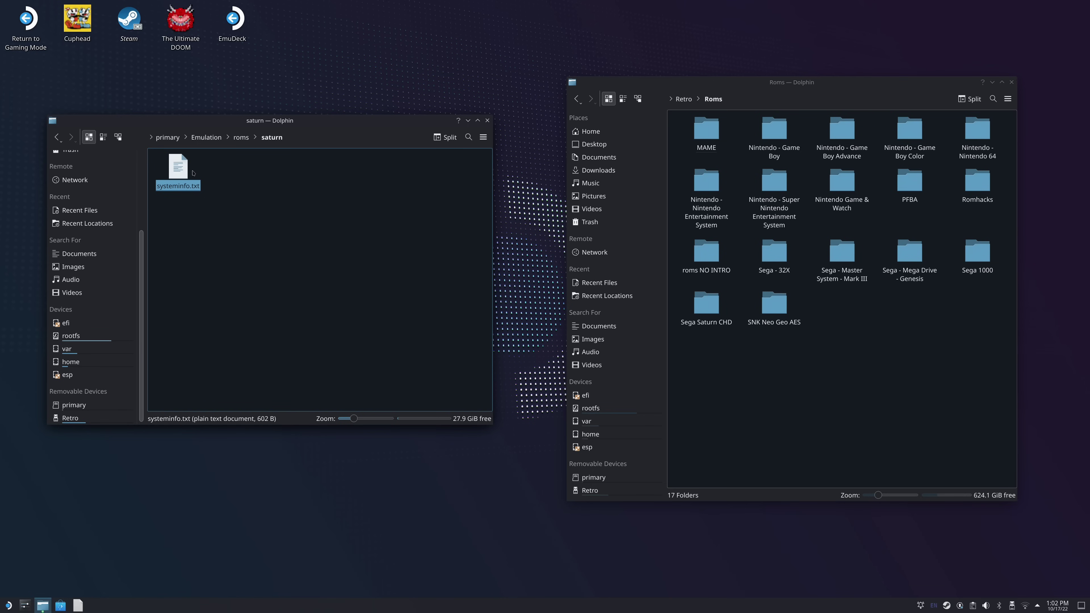
{"action": "double_click", "coordinate": [193, 173]}
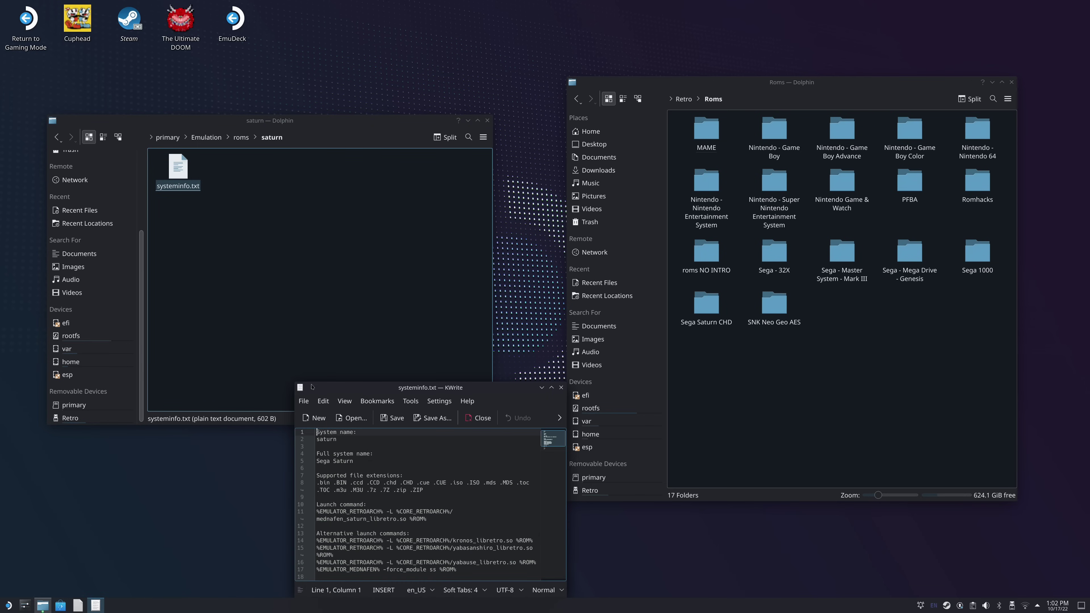
Step: Close the systeminfo.txt document and the file manager windows to clear the desktop
{"action": "left_click_drag", "start_coordinate": [313, 387], "coordinate": [217, 199]}
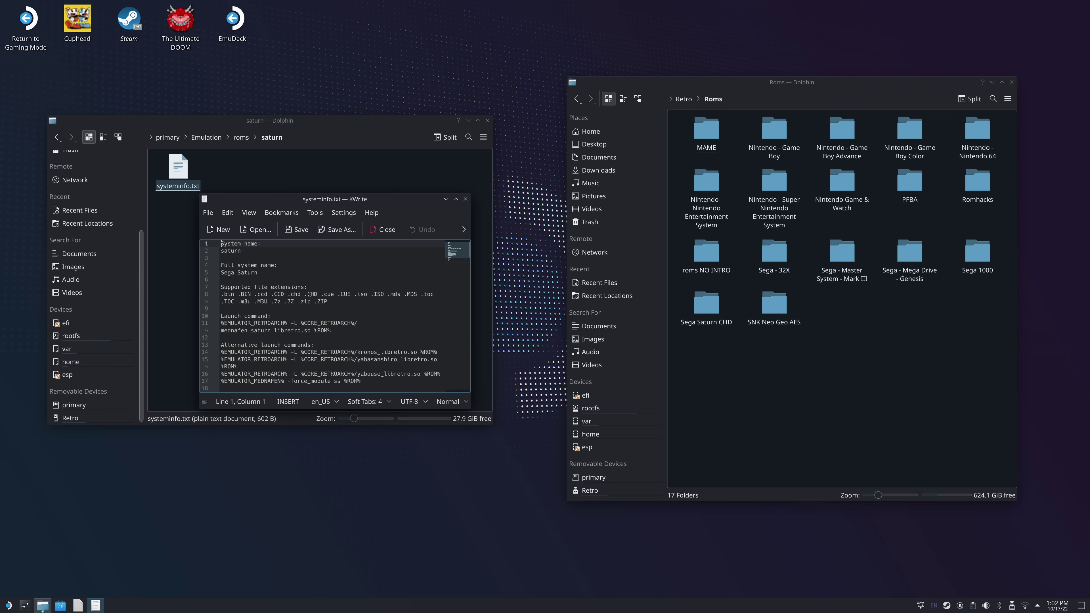
{"action": "left_click", "coordinate": [466, 199]}
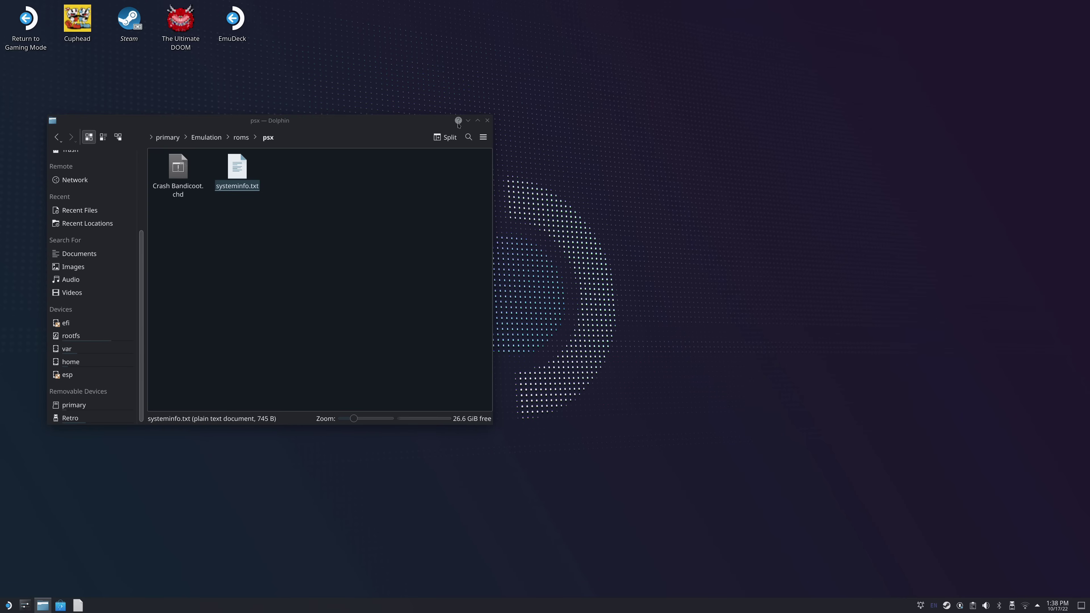
{"action": "left_click", "coordinate": [488, 123]}
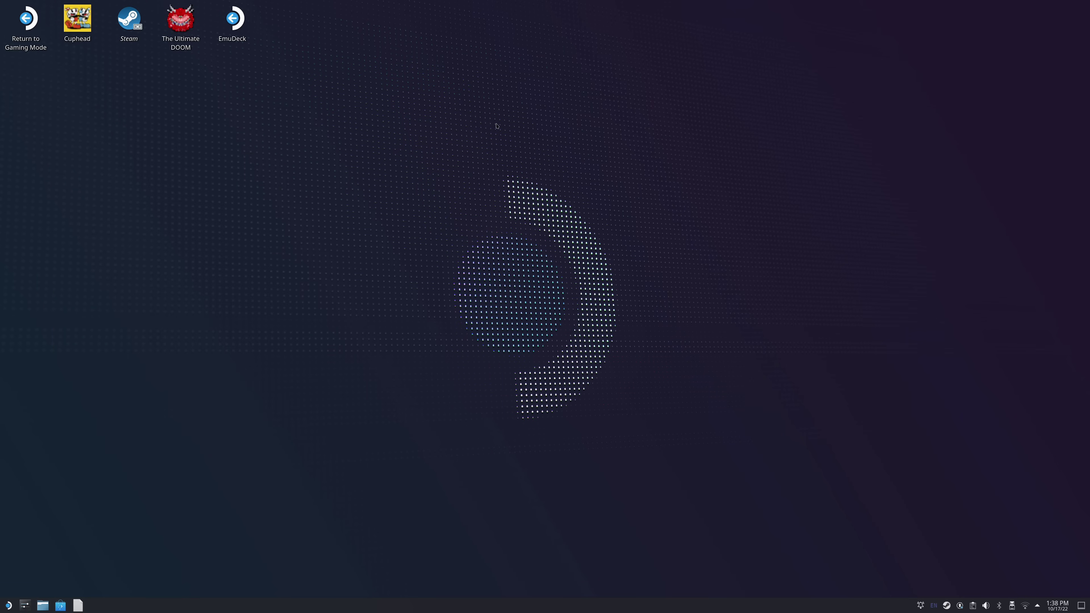
Step: Launch SteamRomManager from EmuDeck's Tools & Stuff section, allowing Steam to exit, and leave only the Steam ROM Manager window open and maximized
{"action": "left_click", "coordinate": [240, 37]}
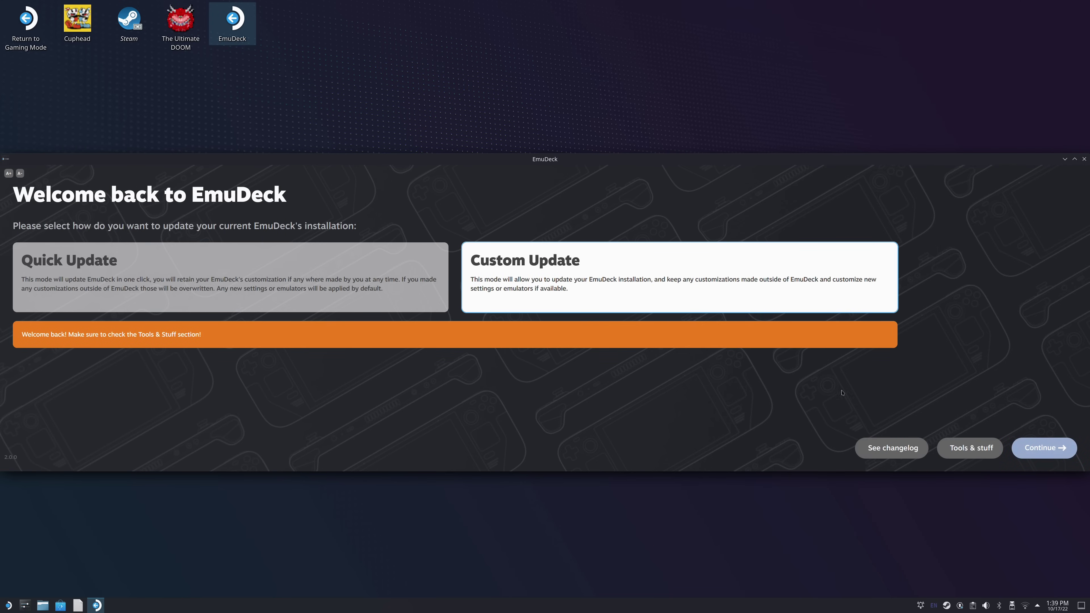
{"action": "left_click", "coordinate": [957, 449]}
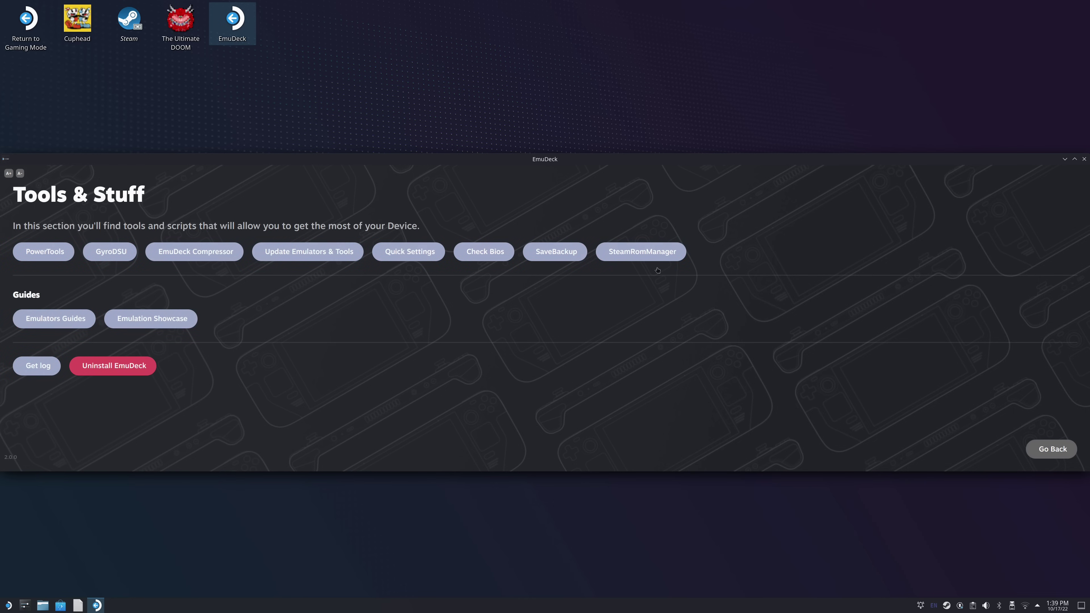
{"action": "left_click", "coordinate": [645, 253]}
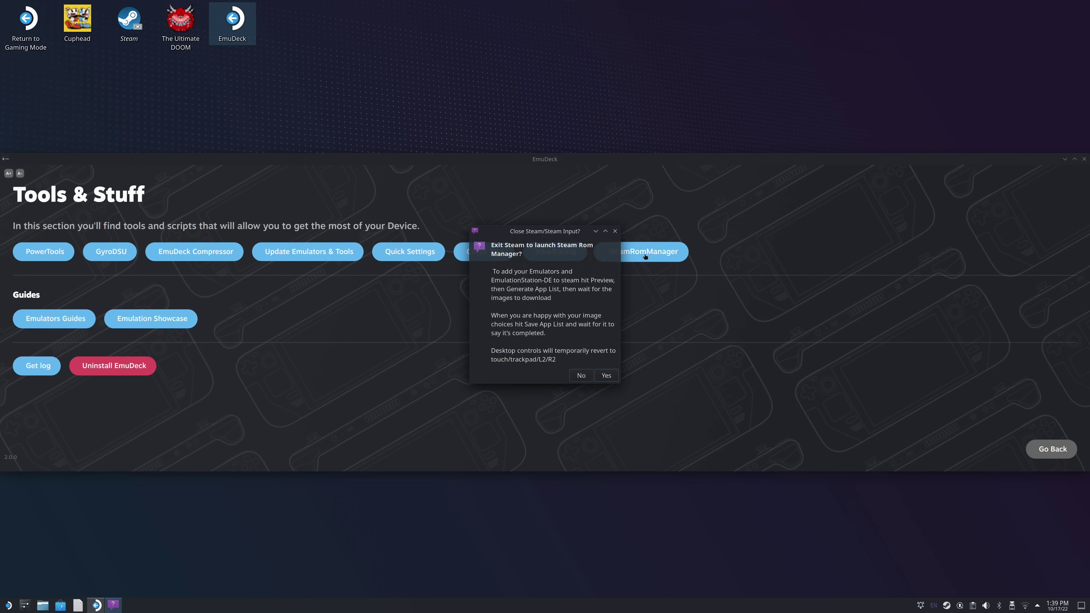
{"action": "left_click", "coordinate": [607, 376]}
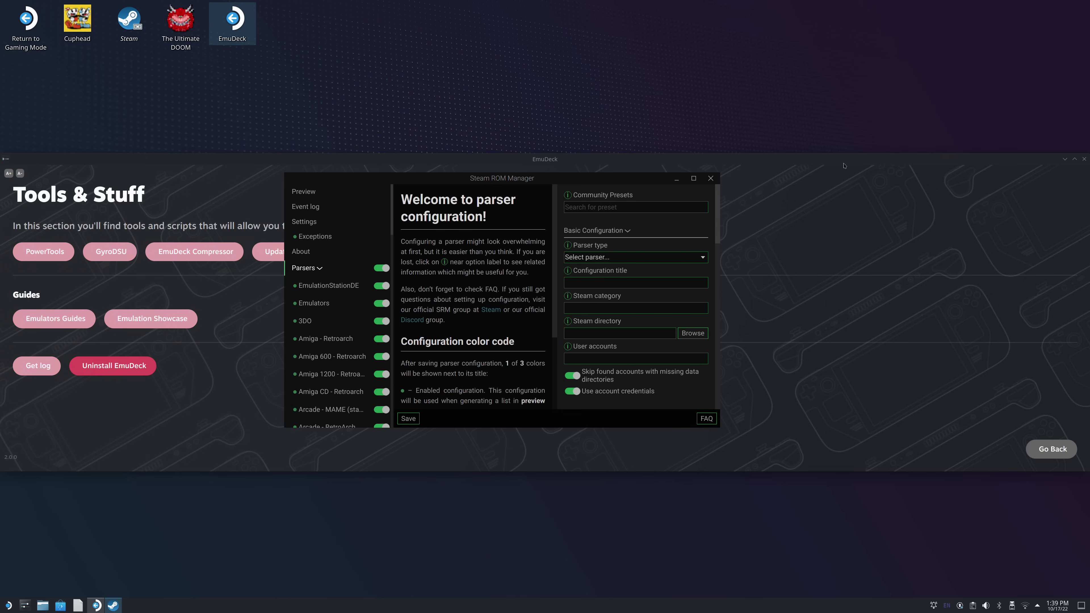
{"action": "left_click", "coordinate": [1084, 159]}
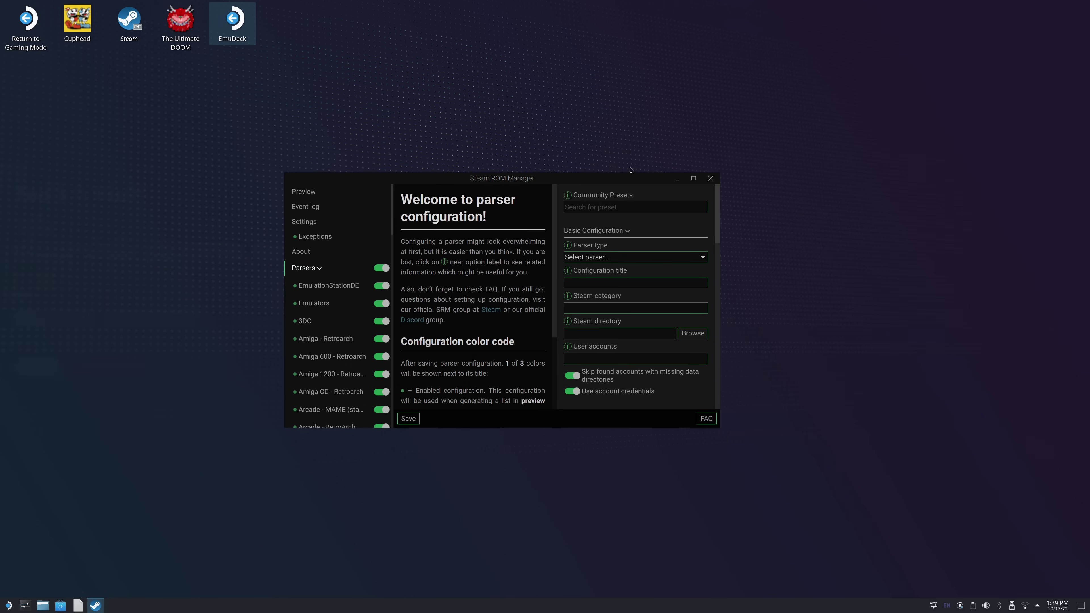
{"action": "left_click", "coordinate": [693, 178]}
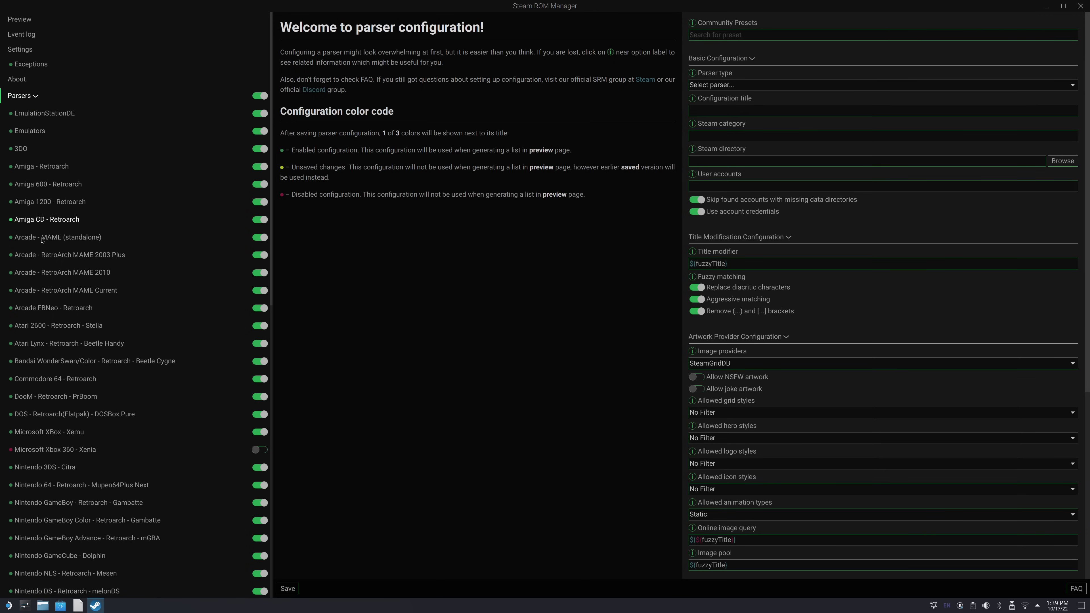
Step: Turn off all parsers at once and re-enable only EmulationStationDE and Emulators
{"action": "scroll", "coordinate": [60, 287], "scroll_direction": "down", "scroll_amount": 5}
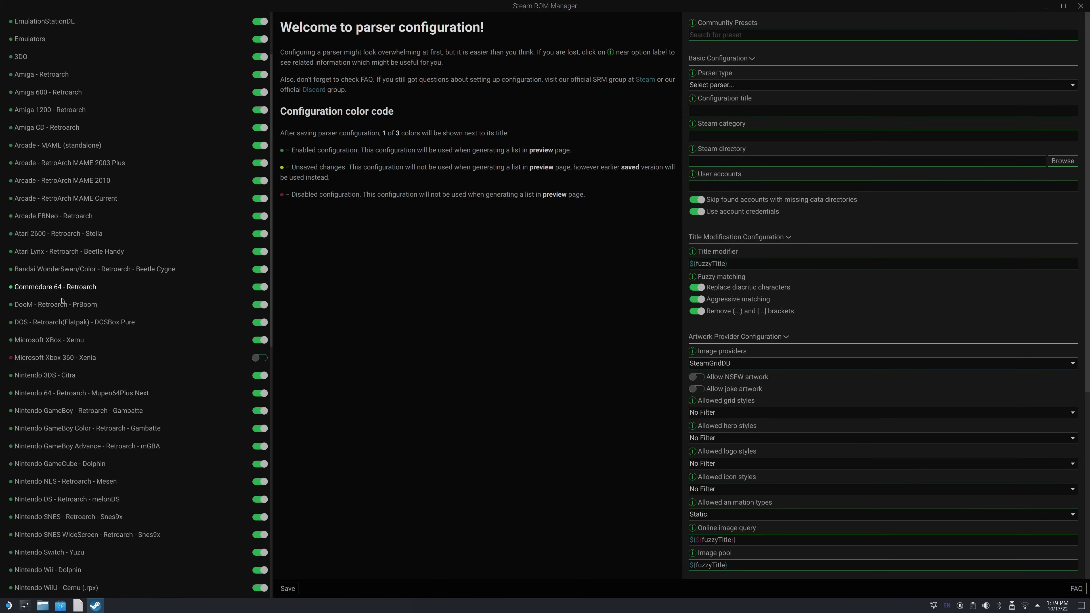
{"action": "scroll", "coordinate": [63, 306], "scroll_direction": "down", "scroll_amount": 4}
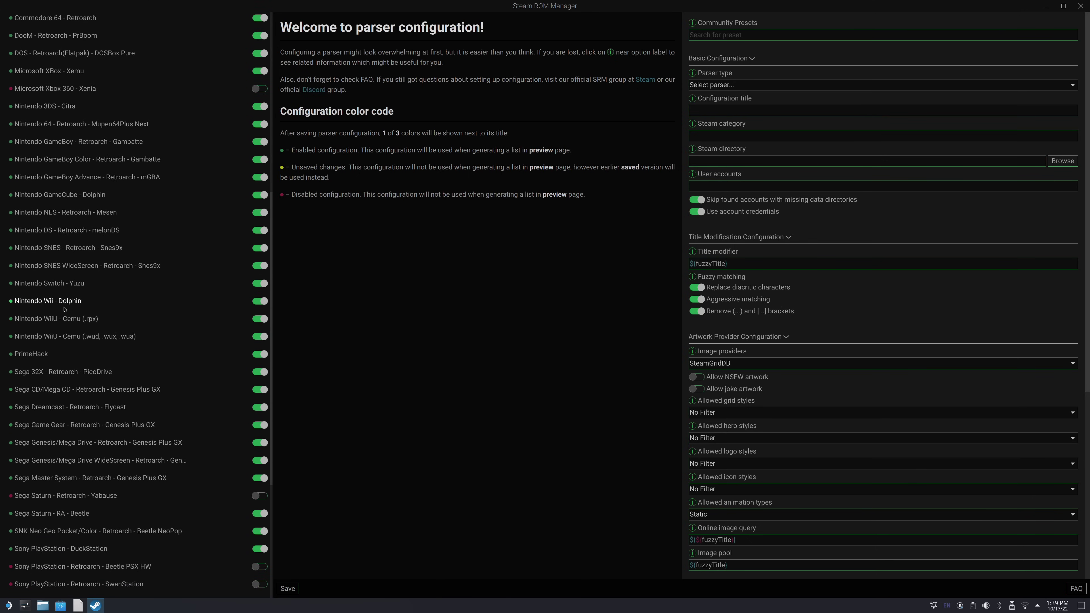
{"action": "scroll", "coordinate": [64, 309], "scroll_direction": "up", "scroll_amount": 6}
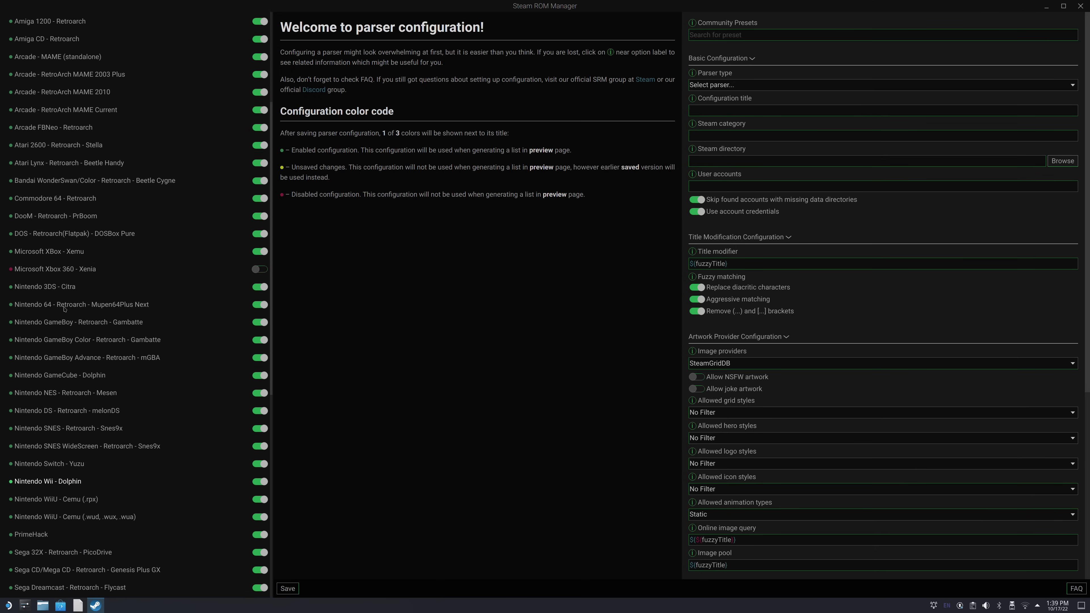
{"action": "scroll", "coordinate": [64, 309], "scroll_direction": "up", "scroll_amount": 3}
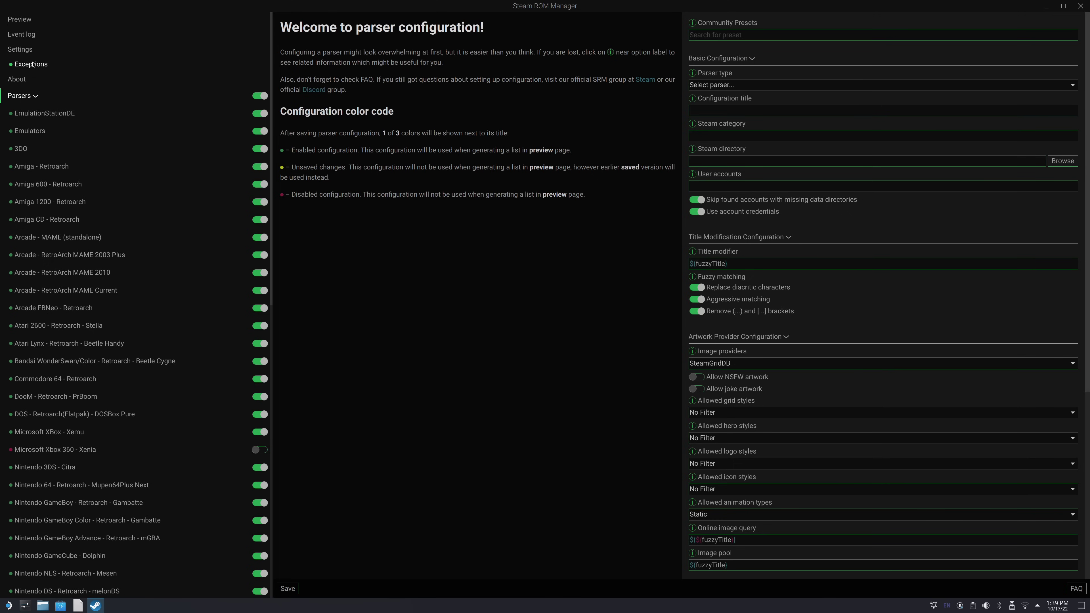
{"action": "left_click", "coordinate": [257, 98]}
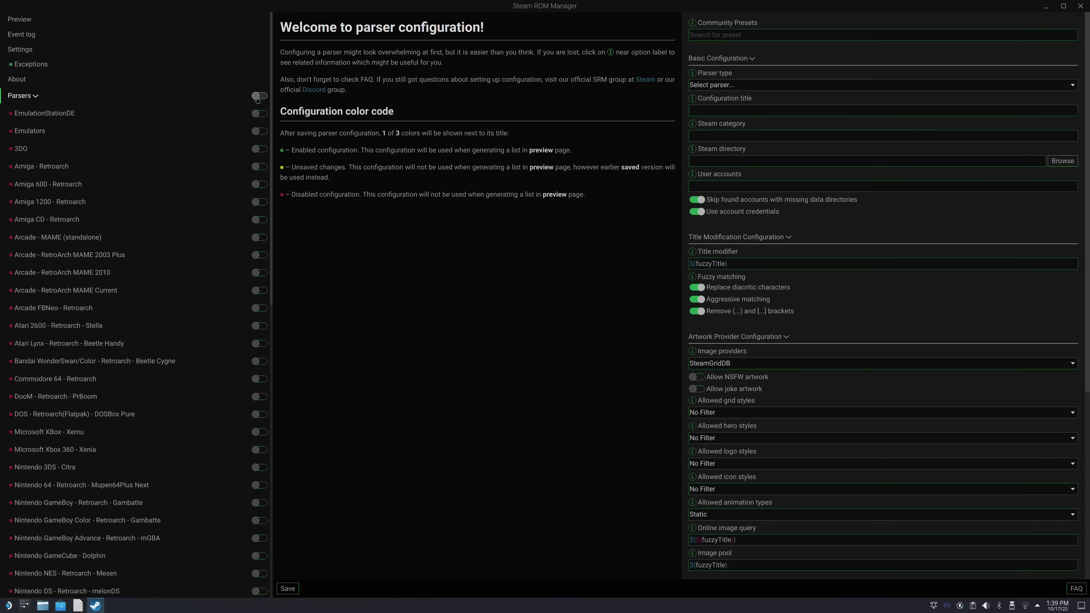
{"action": "left_click", "coordinate": [261, 115]}
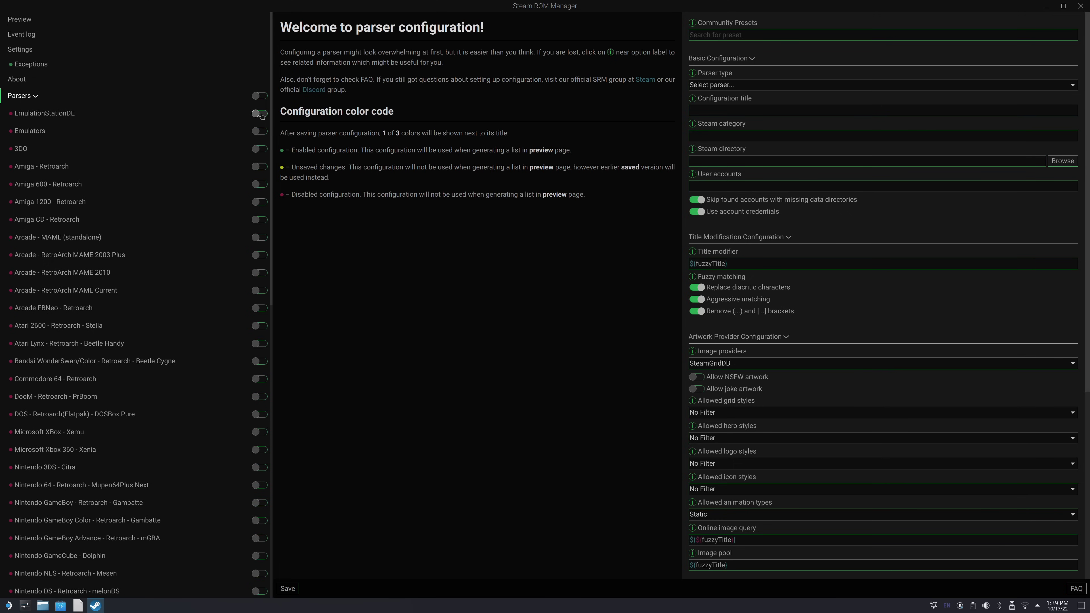
{"action": "left_click", "coordinate": [260, 131]}
Step: Enable the Nintendo 3DS - Citra and Nintendo 64 - Retroarch - Mupen64Plus Next parsers
{"action": "scroll", "coordinate": [80, 253], "scroll_direction": "down", "scroll_amount": 1}
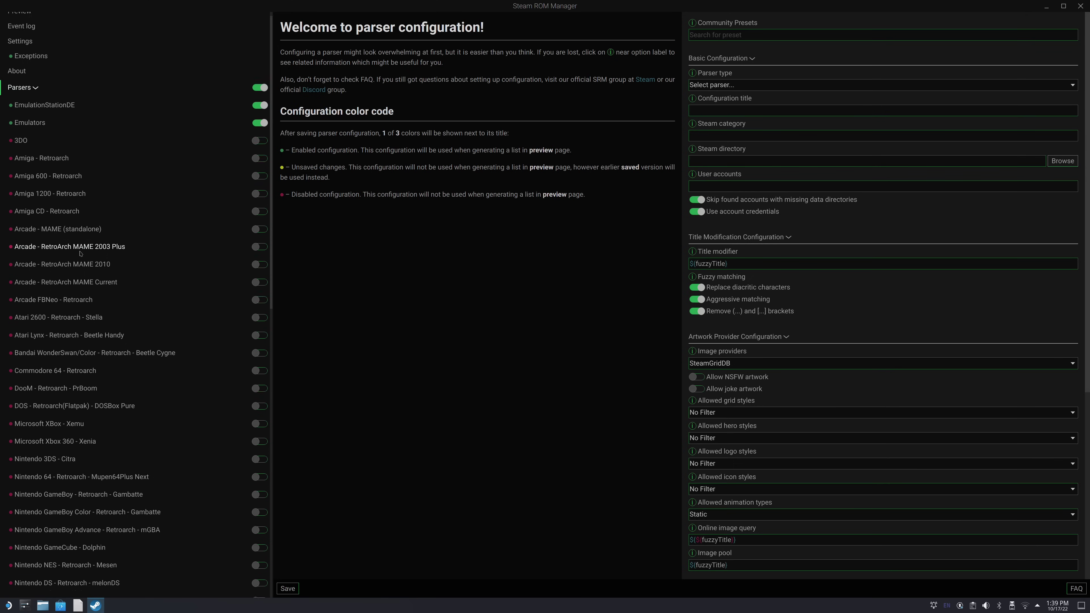
{"action": "scroll", "coordinate": [80, 254], "scroll_direction": "down", "scroll_amount": 2}
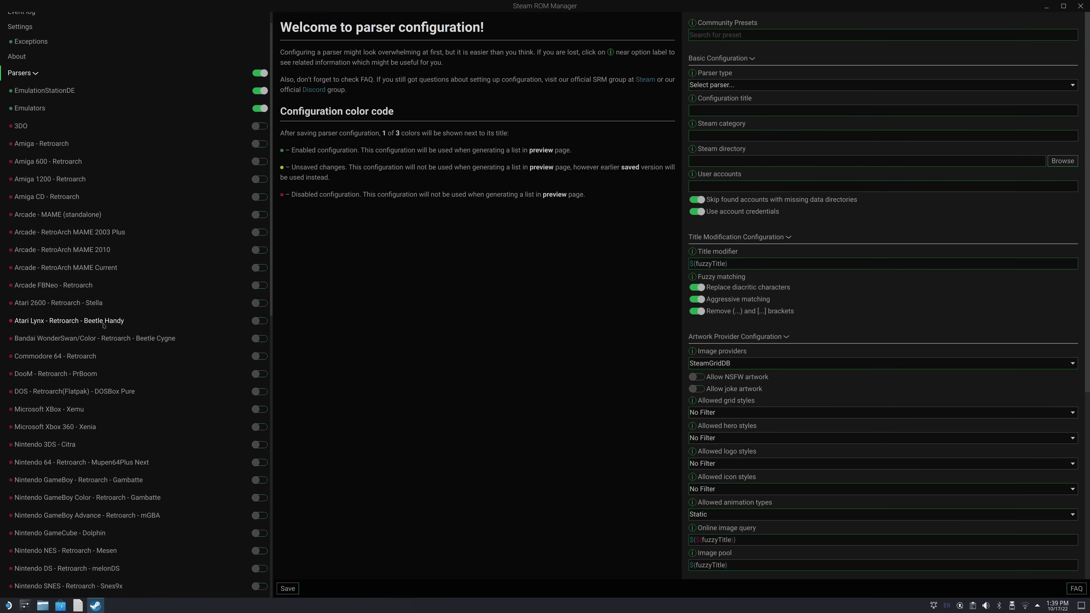
{"action": "scroll", "coordinate": [119, 372], "scroll_direction": "down", "scroll_amount": 3}
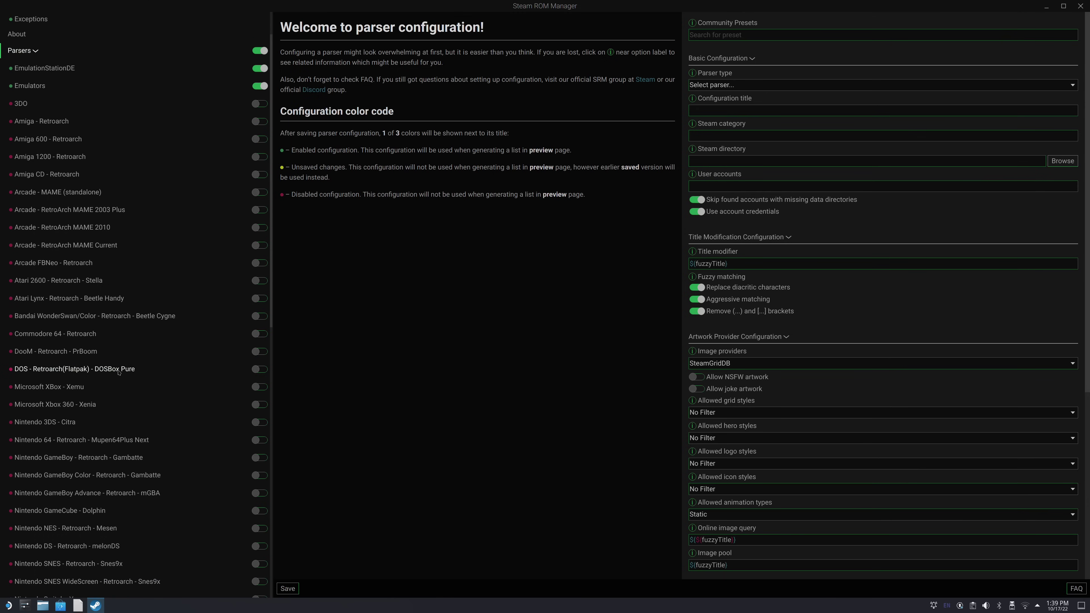
{"action": "scroll", "coordinate": [119, 378], "scroll_direction": "down", "scroll_amount": 3}
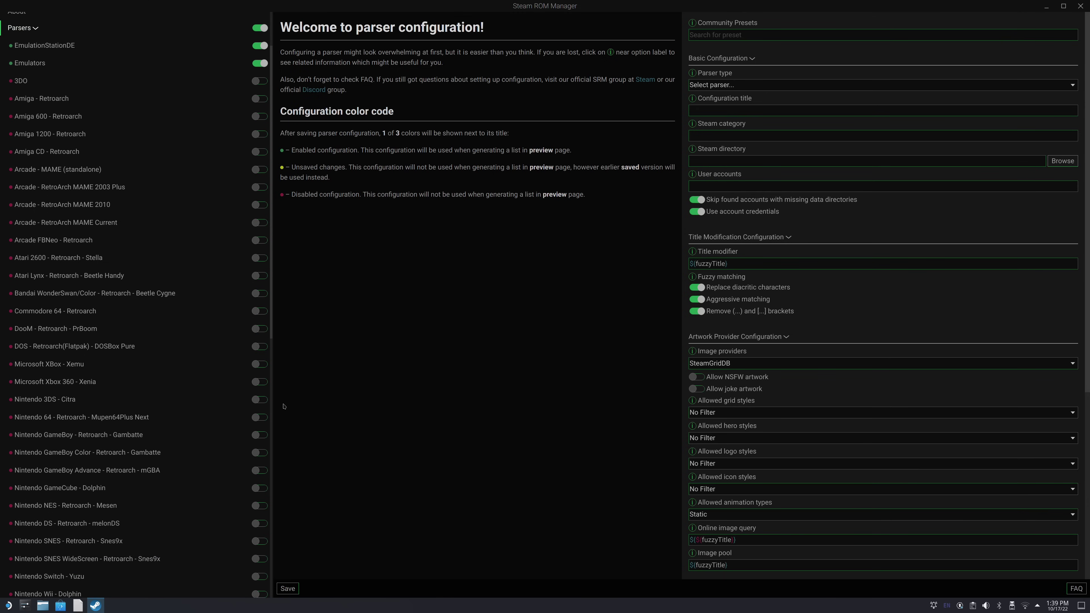
{"action": "left_click", "coordinate": [260, 401]}
{"action": "left_click", "coordinate": [259, 417]}
{"action": "scroll", "coordinate": [238, 436], "scroll_direction": "down", "scroll_amount": 1}
{"action": "scroll", "coordinate": [238, 436], "scroll_direction": "down", "scroll_amount": 1}
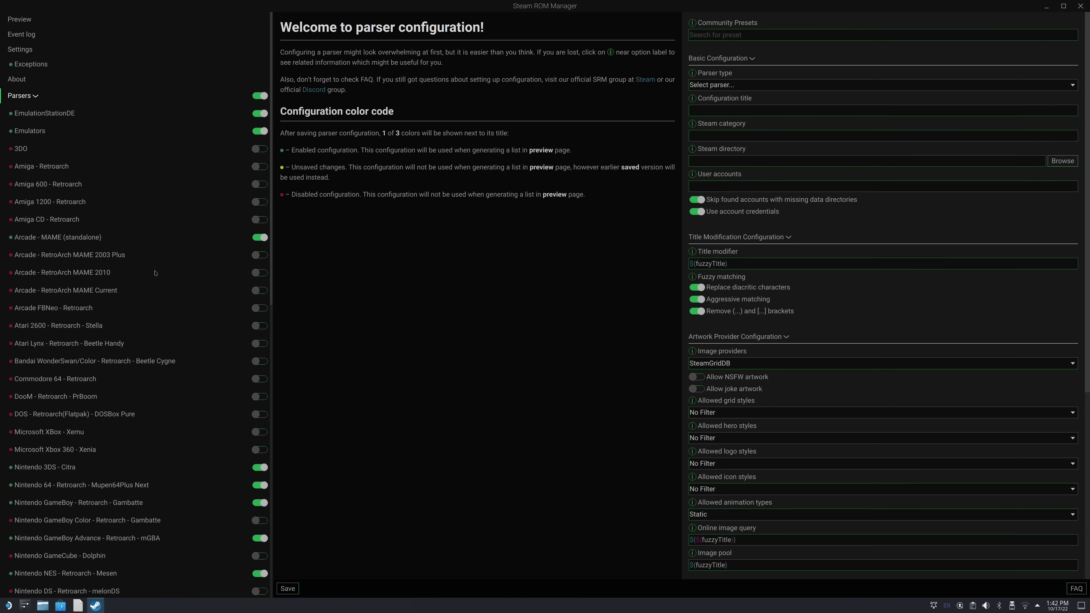
Step: Generate the app list in the preview and set its artwork type to Posters
{"action": "left_click", "coordinate": [24, 22]}
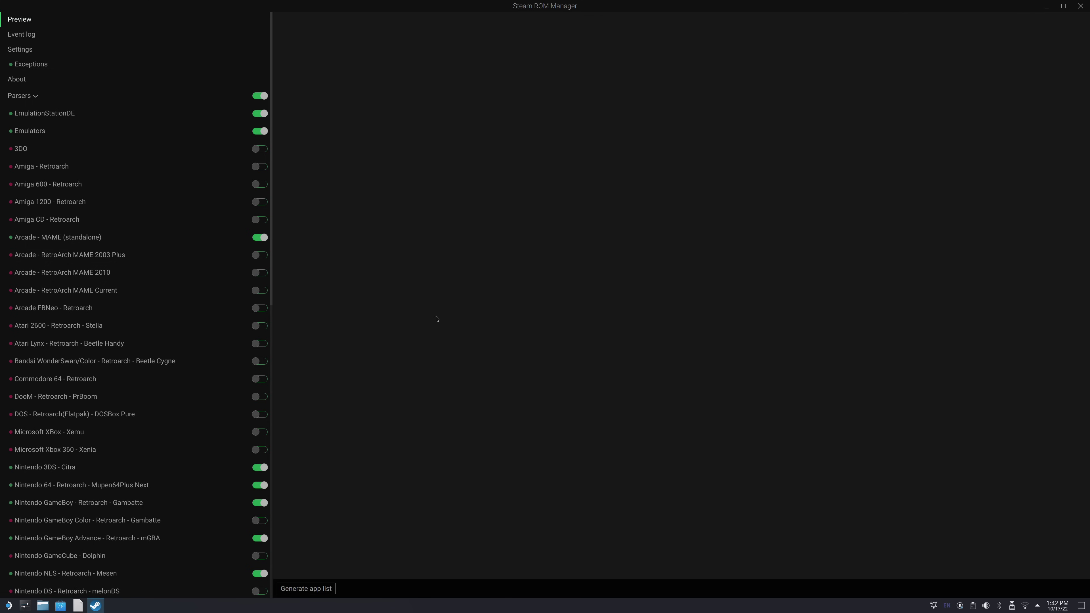
{"action": "left_click", "coordinate": [307, 589]}
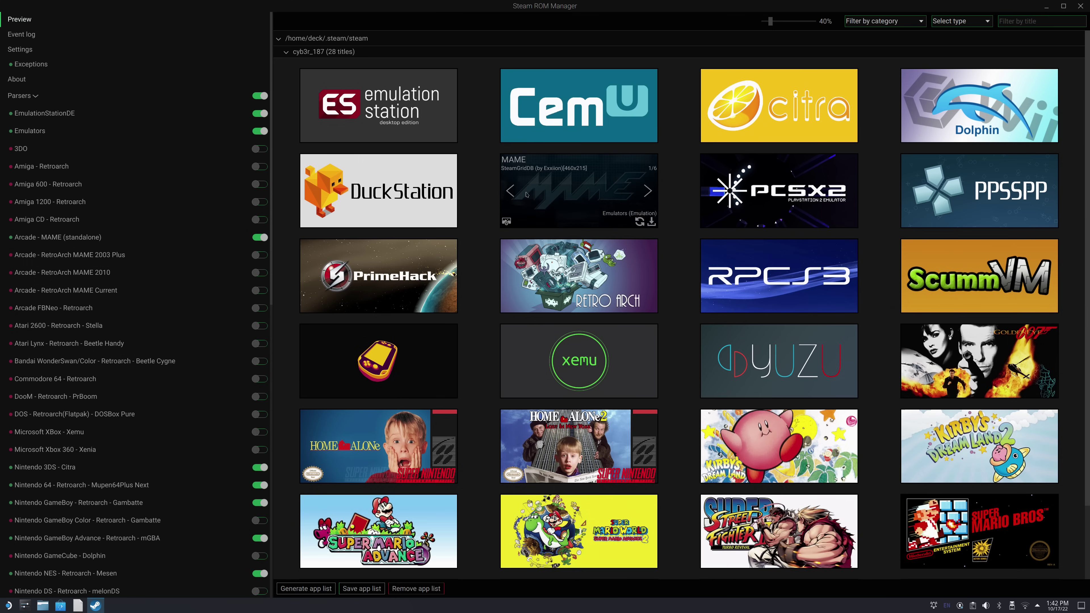
{"action": "scroll", "coordinate": [527, 234], "scroll_direction": "down", "scroll_amount": 1}
{"action": "mouse_move", "coordinate": [527, 236]}
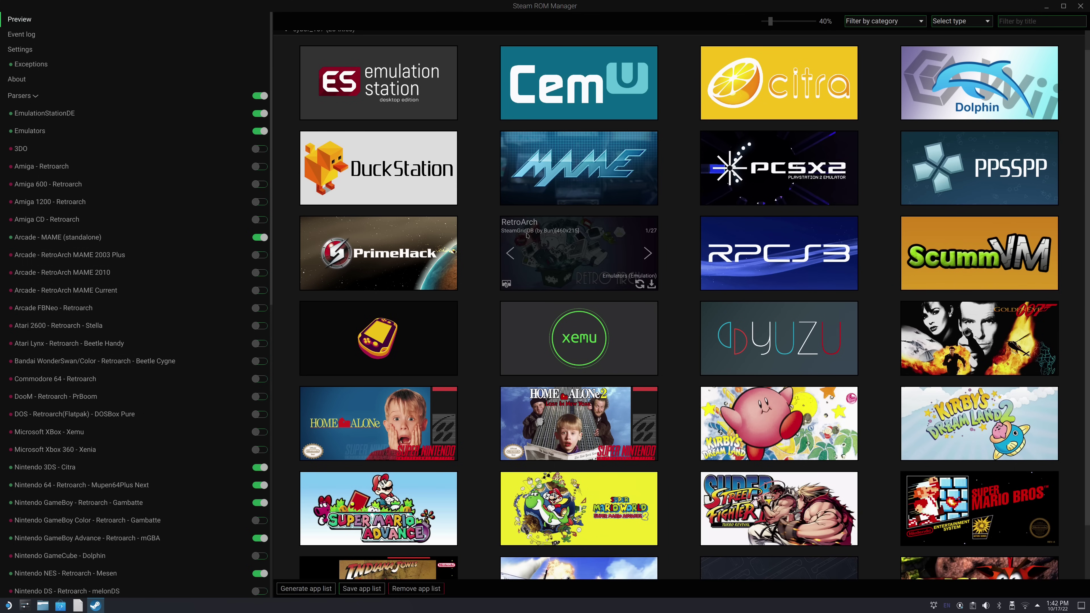
{"action": "scroll", "coordinate": [527, 236], "scroll_direction": "up", "scroll_amount": 1}
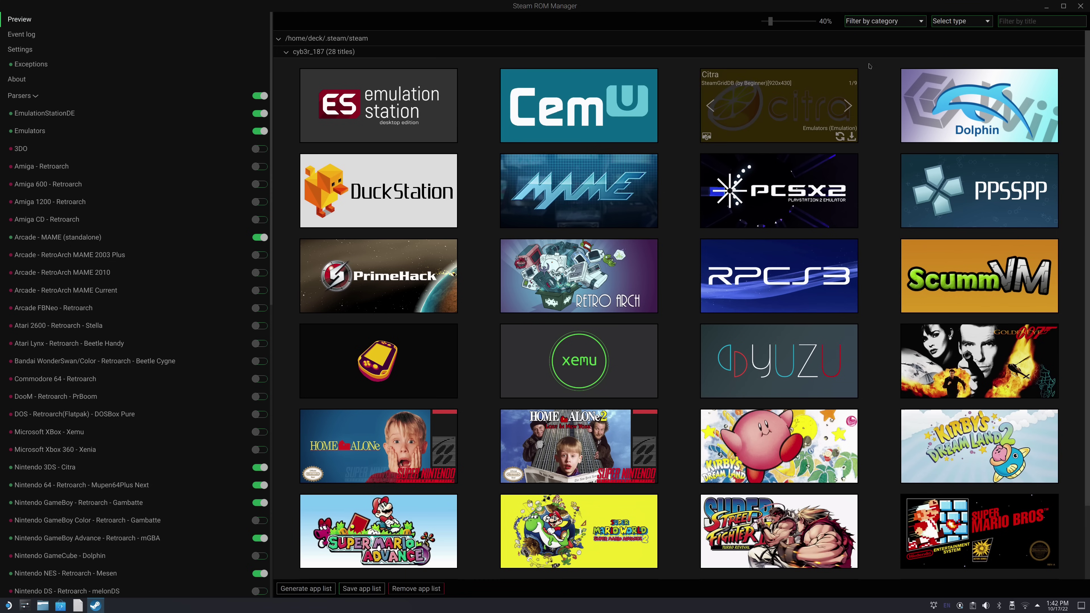
{"action": "left_click", "coordinate": [971, 25]}
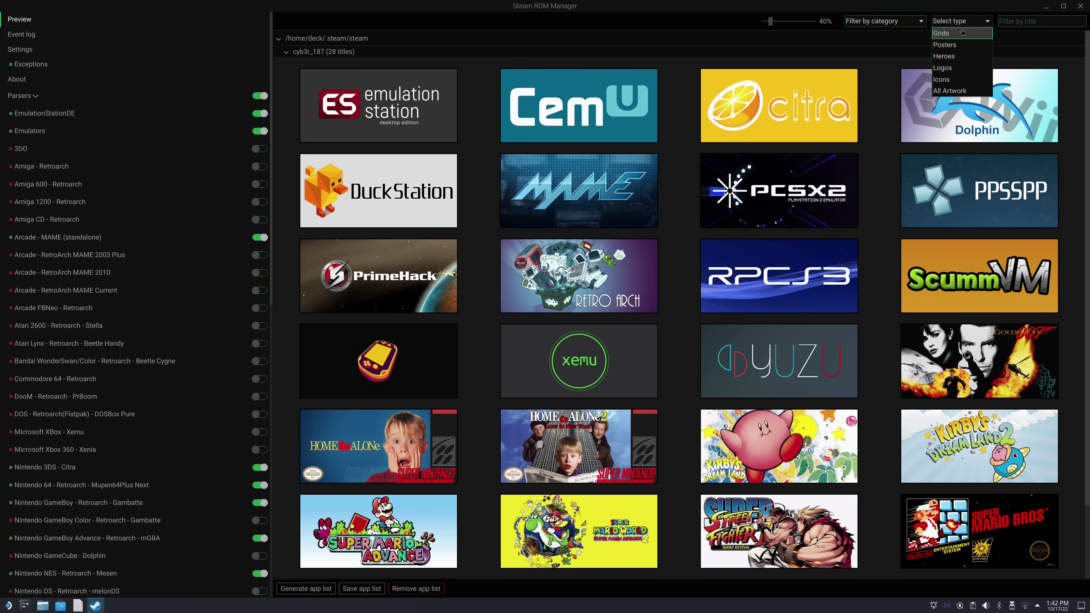
{"action": "left_click", "coordinate": [956, 46]}
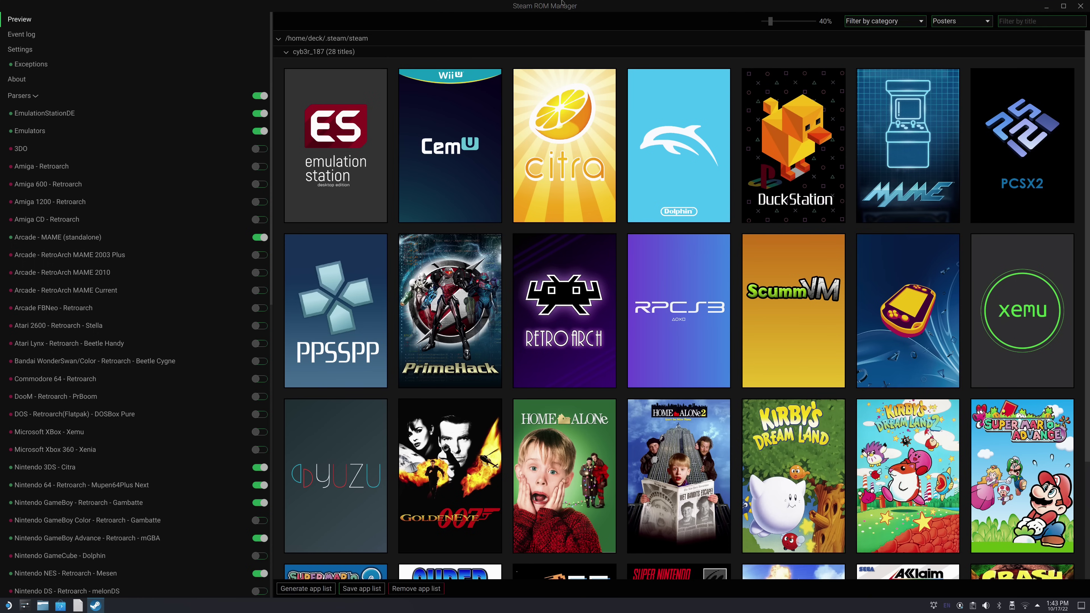
Step: Switch the Home Alone poster to its second artwork option and browse forward through the alternatives for Home Alone 2
{"action": "mouse_move", "coordinate": [590, 132]}
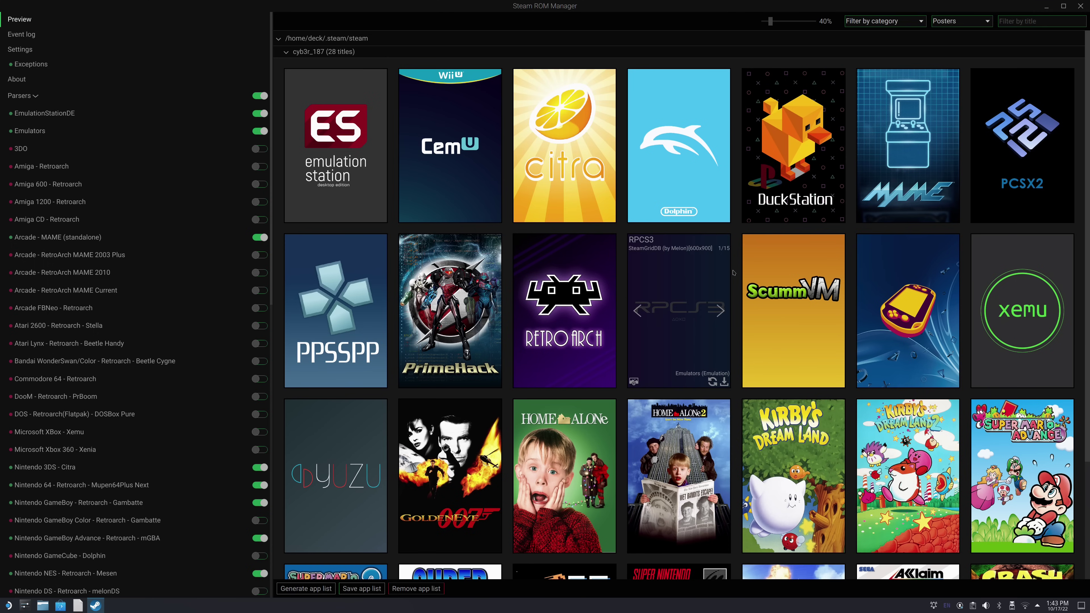
{"action": "mouse_move", "coordinate": [765, 298]}
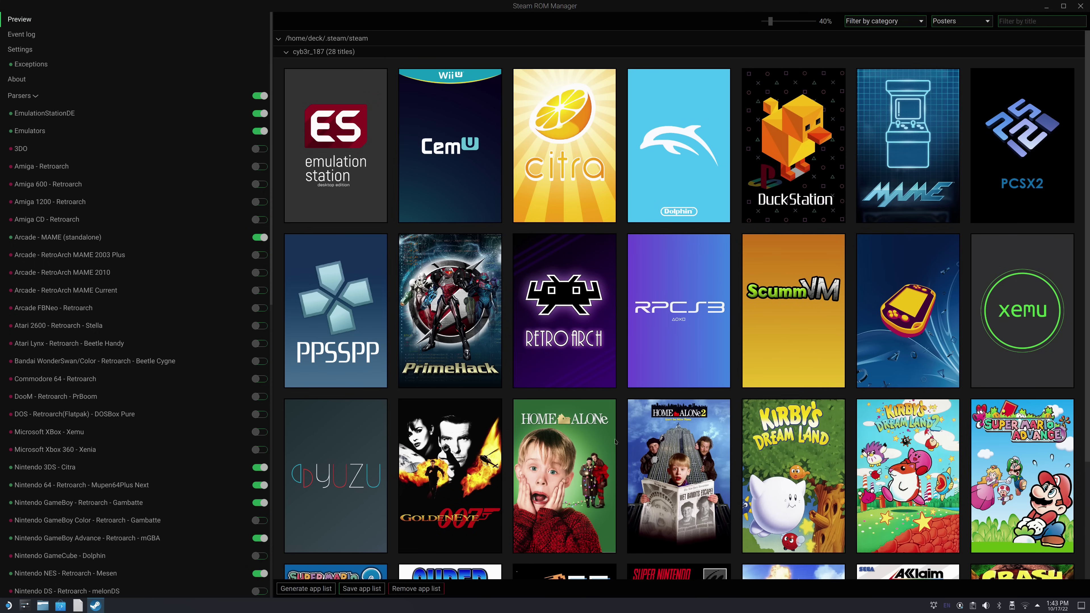
{"action": "left_click", "coordinate": [610, 477]}
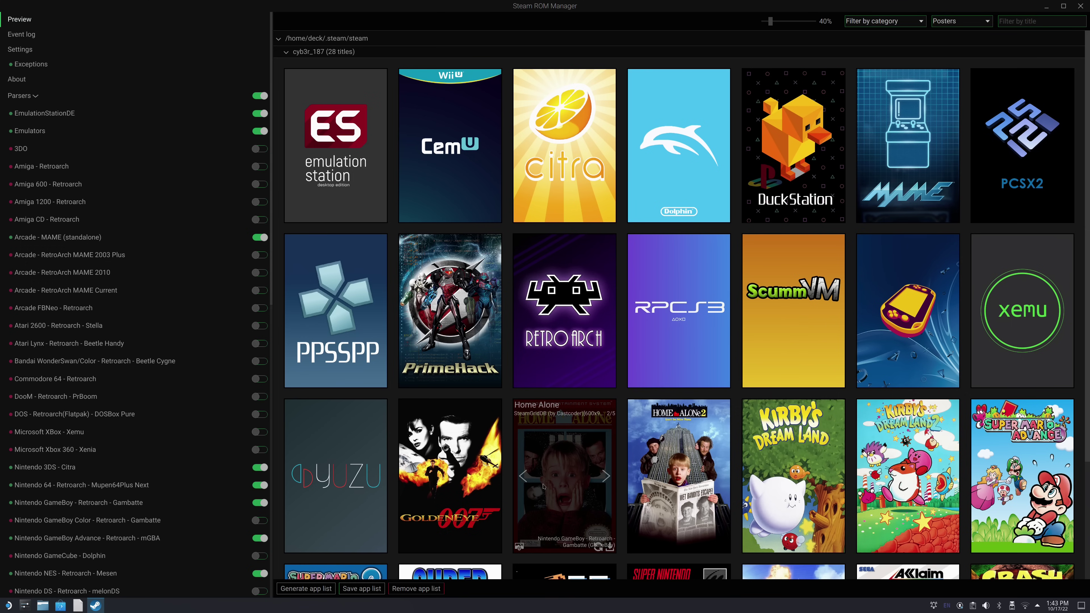
{"action": "mouse_move", "coordinate": [675, 475]}
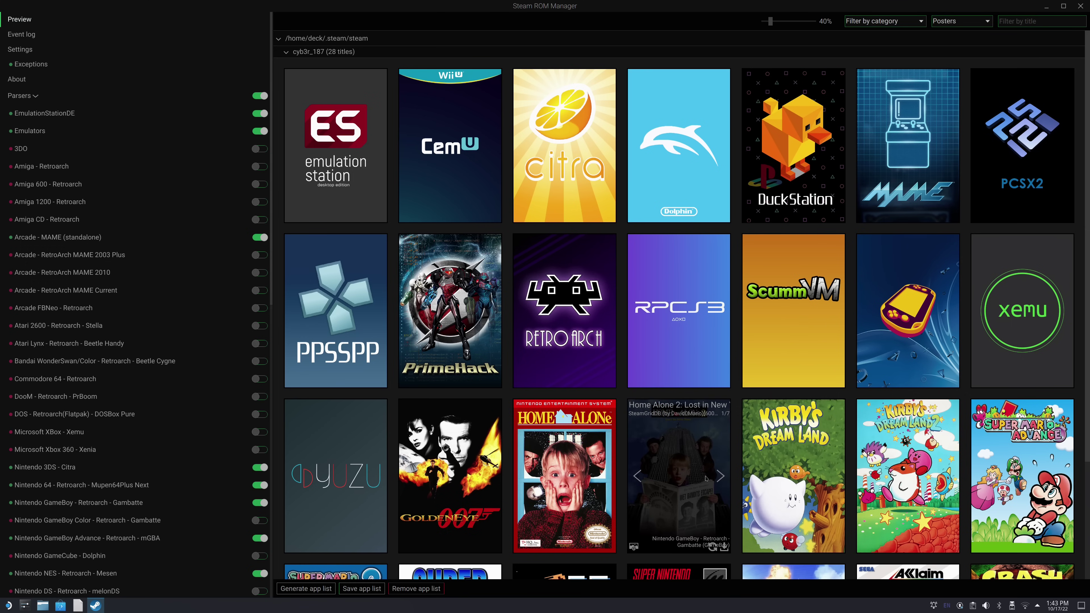
{"action": "left_click", "coordinate": [720, 477]}
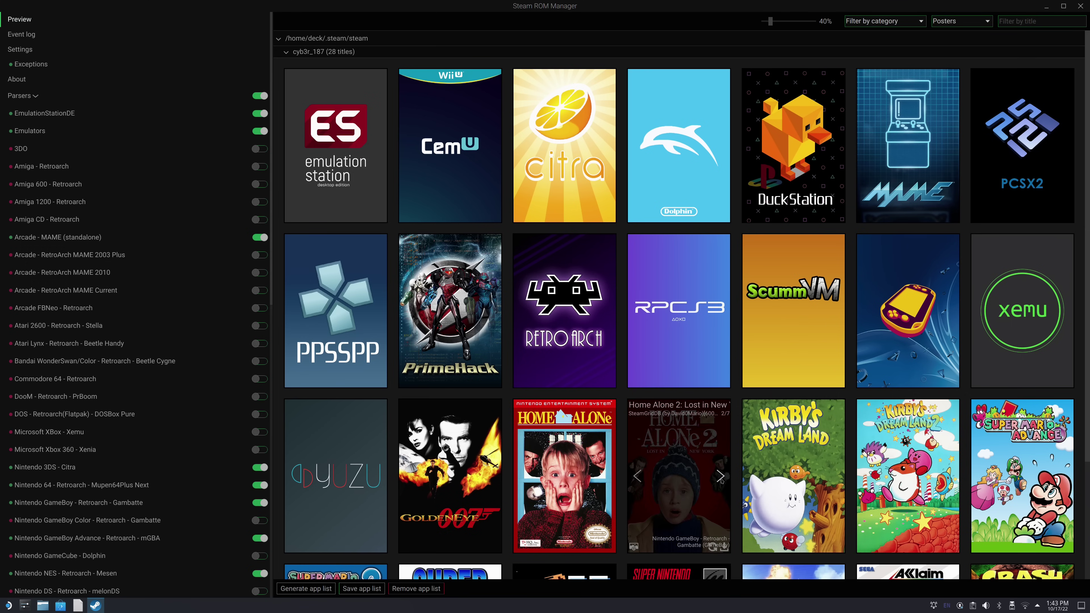
{"action": "left_click", "coordinate": [721, 477]}
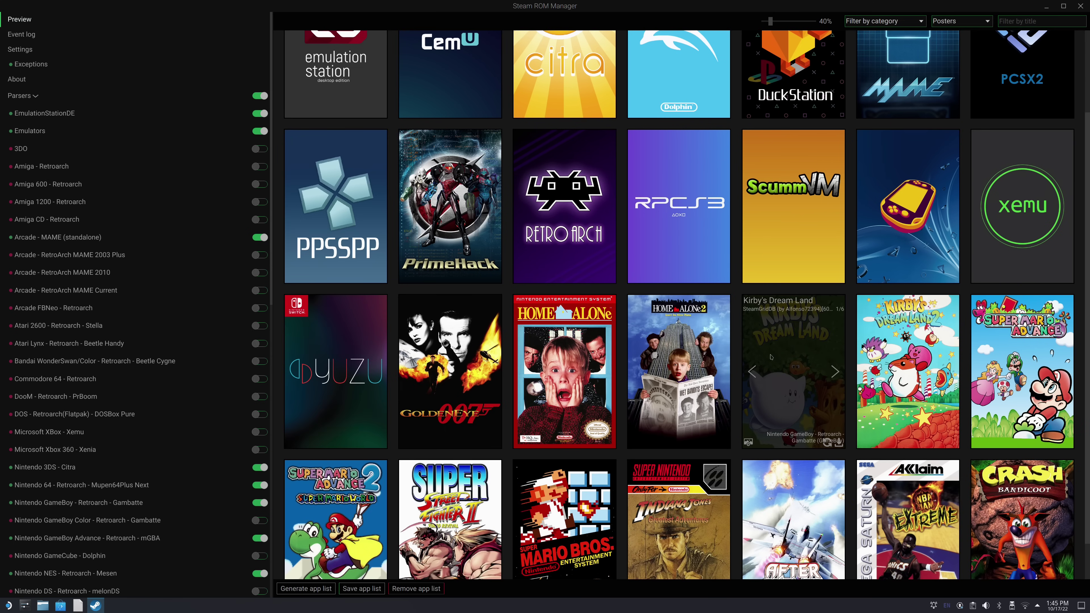
Step: Open the file chooser for adding a local poster image to Kirby's Dream Land, and cancel it
{"action": "scroll", "coordinate": [771, 357], "scroll_direction": "down", "scroll_amount": 1}
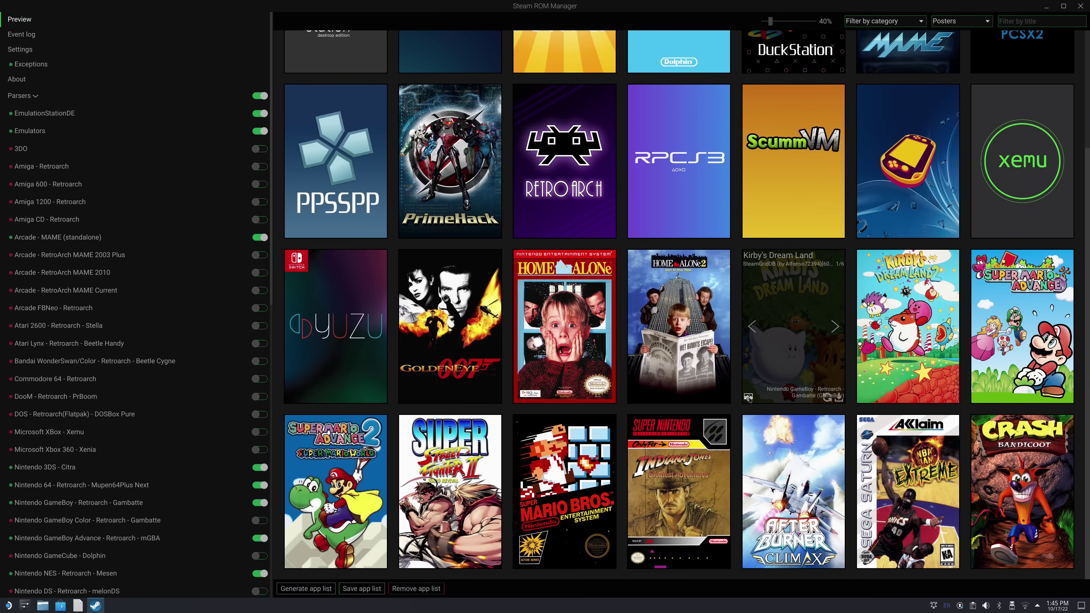
{"action": "left_click", "coordinate": [748, 398]}
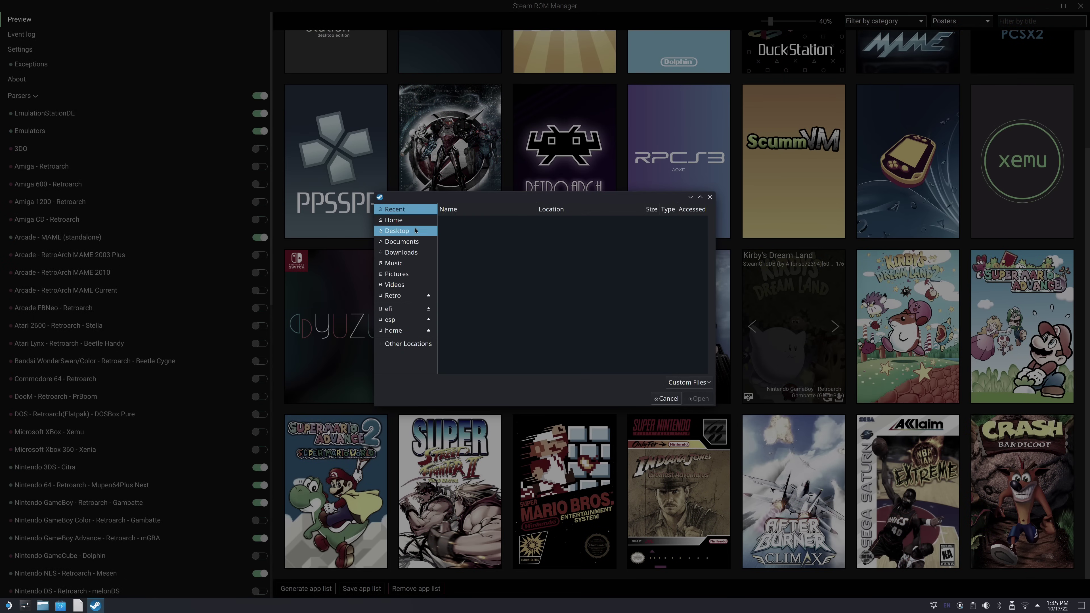
{"action": "left_click", "coordinate": [667, 399]}
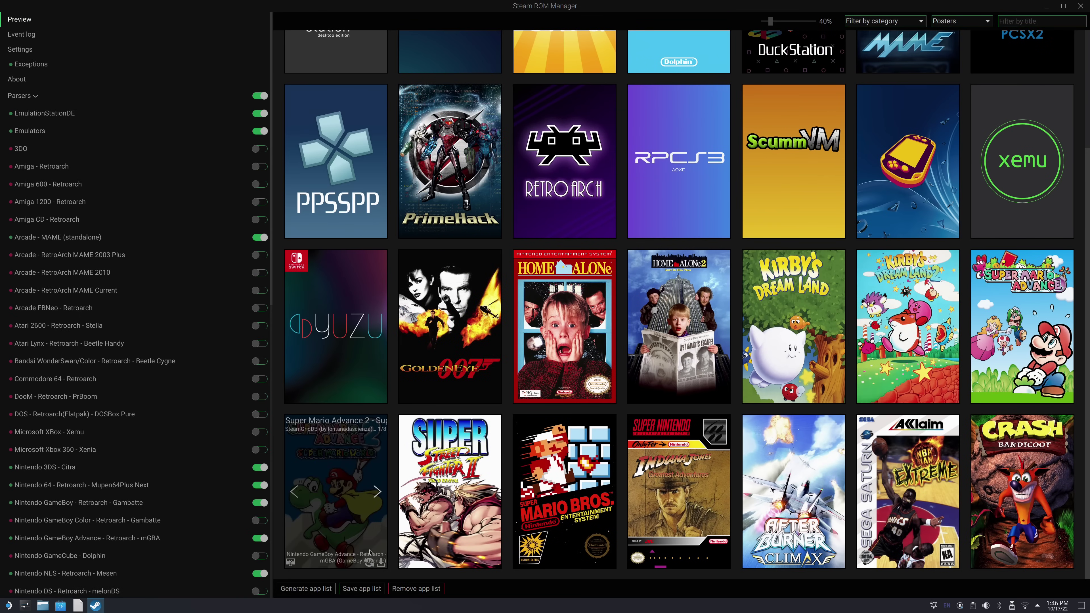
Step: Save the app list to Steam, check the event log, and close Steam ROM Manager
{"action": "left_click", "coordinate": [357, 592]}
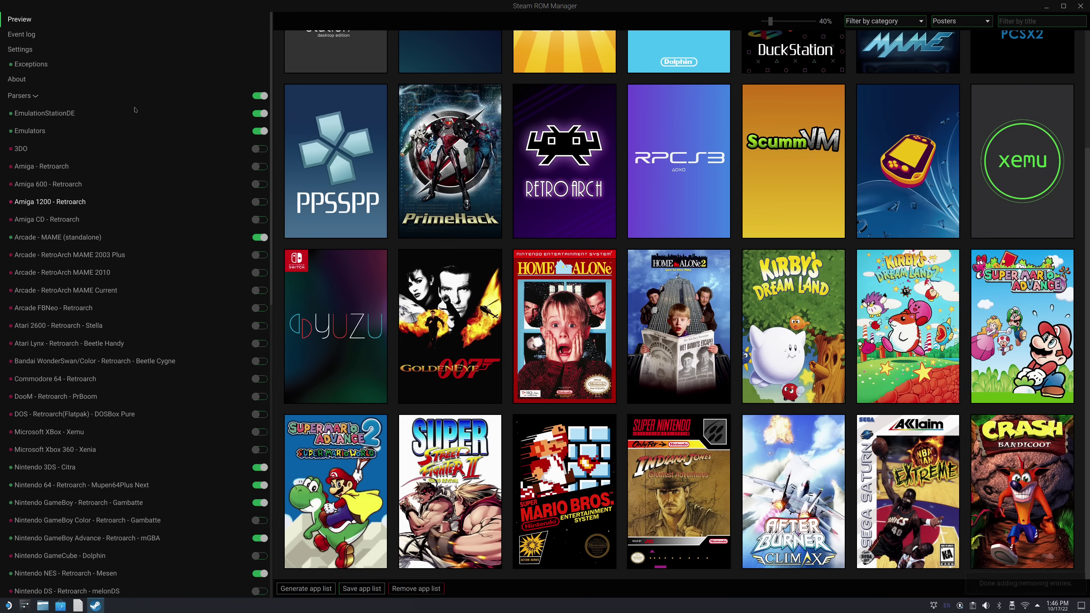
{"action": "left_click", "coordinate": [23, 35]}
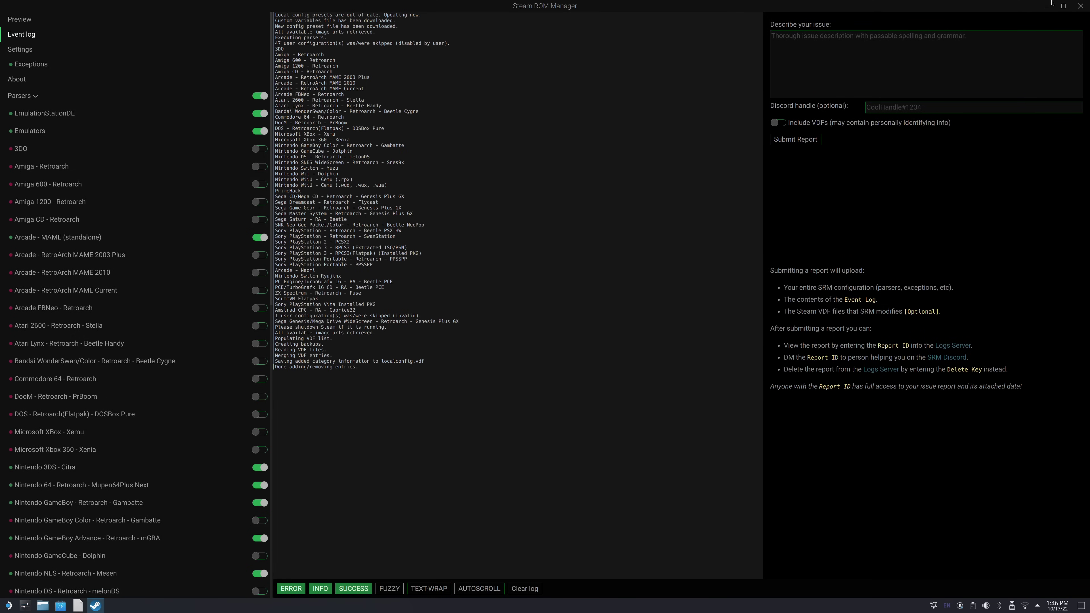
{"action": "left_click", "coordinate": [1082, 6]}
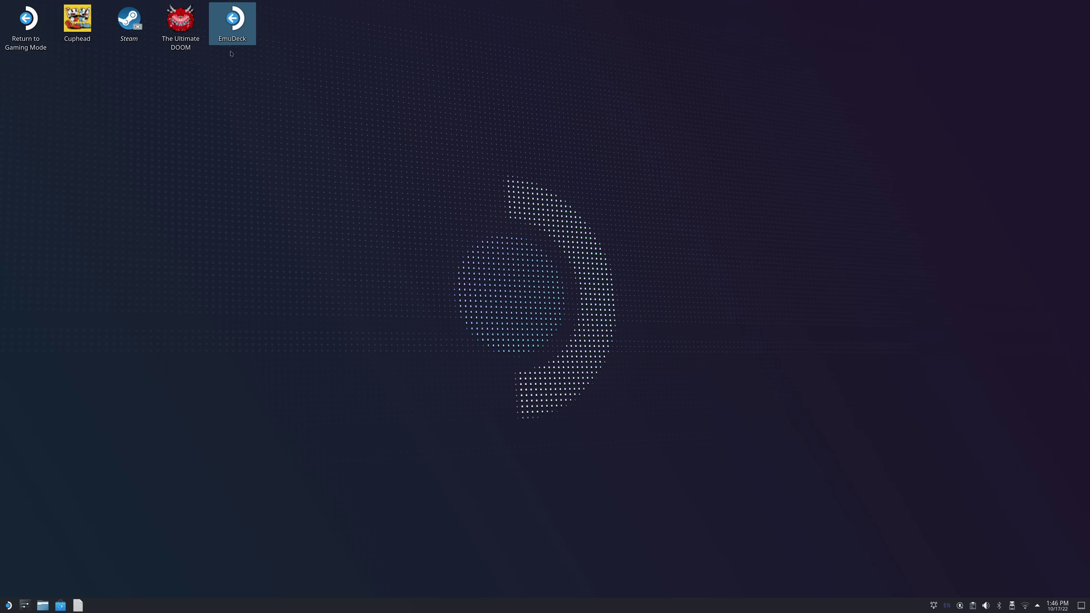
Step: Open Steam and examine the emulators and ROM collections in the library, including the options for Kirby's Dream Land 2
{"action": "left_click", "coordinate": [129, 32]}
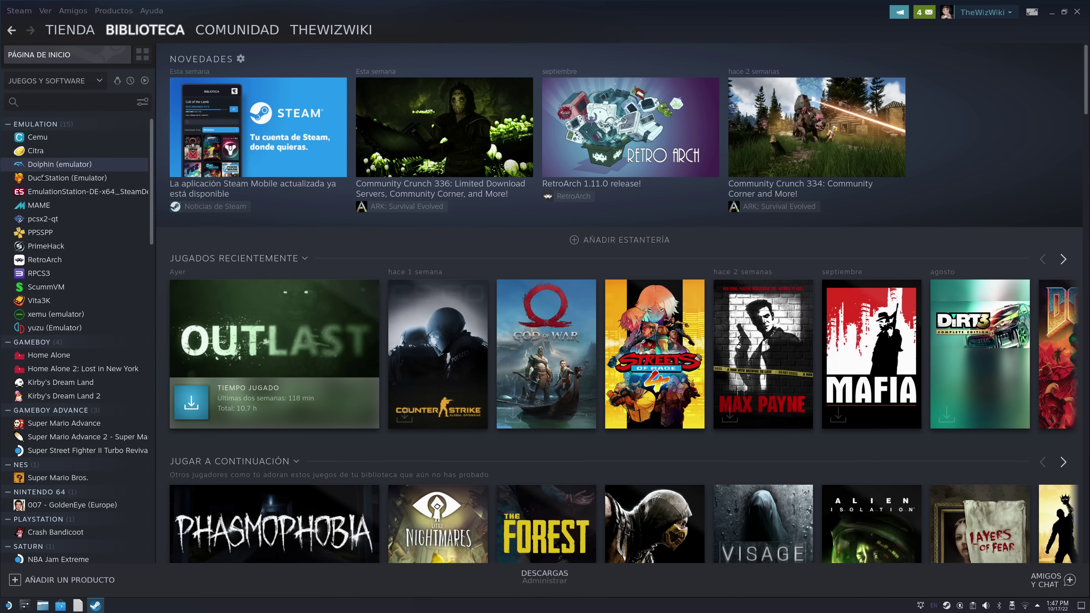
{"action": "scroll", "coordinate": [69, 251], "scroll_direction": "down", "scroll_amount": 1}
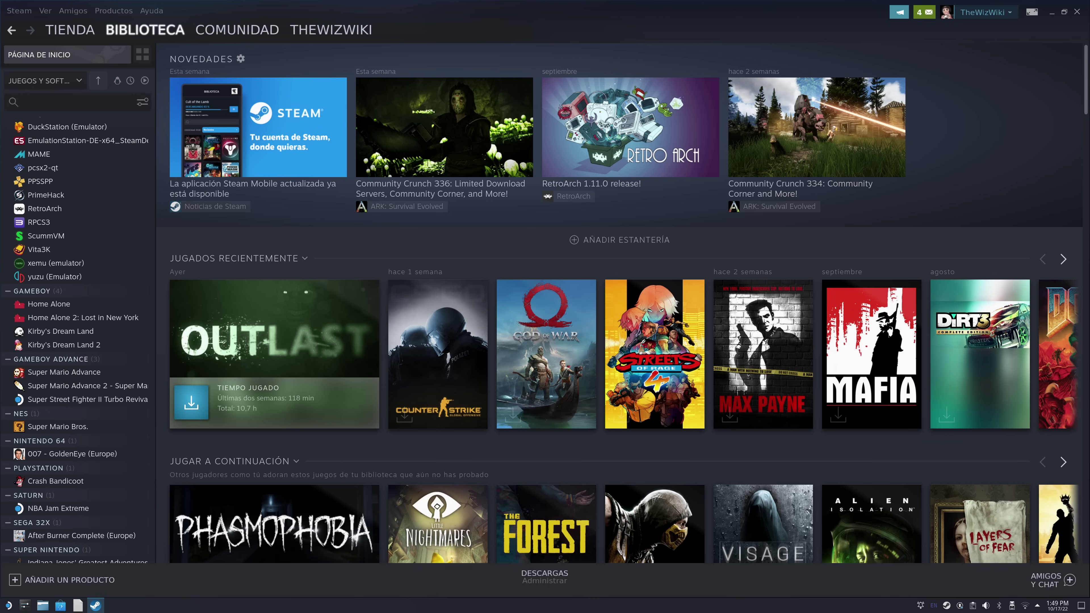
{"action": "right_click", "coordinate": [52, 344]}
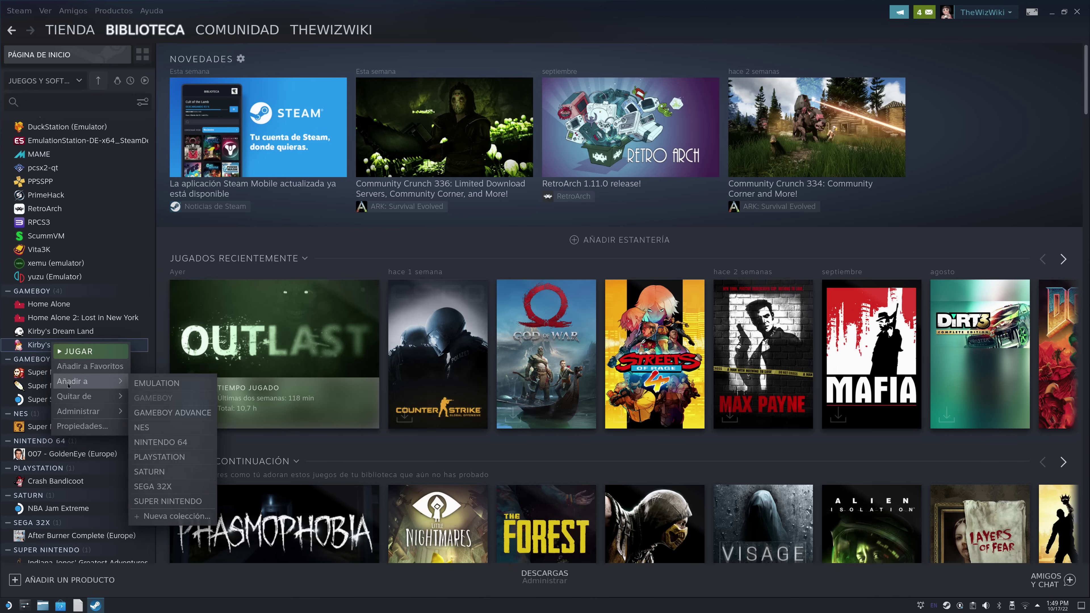
{"action": "mouse_move", "coordinate": [81, 396]}
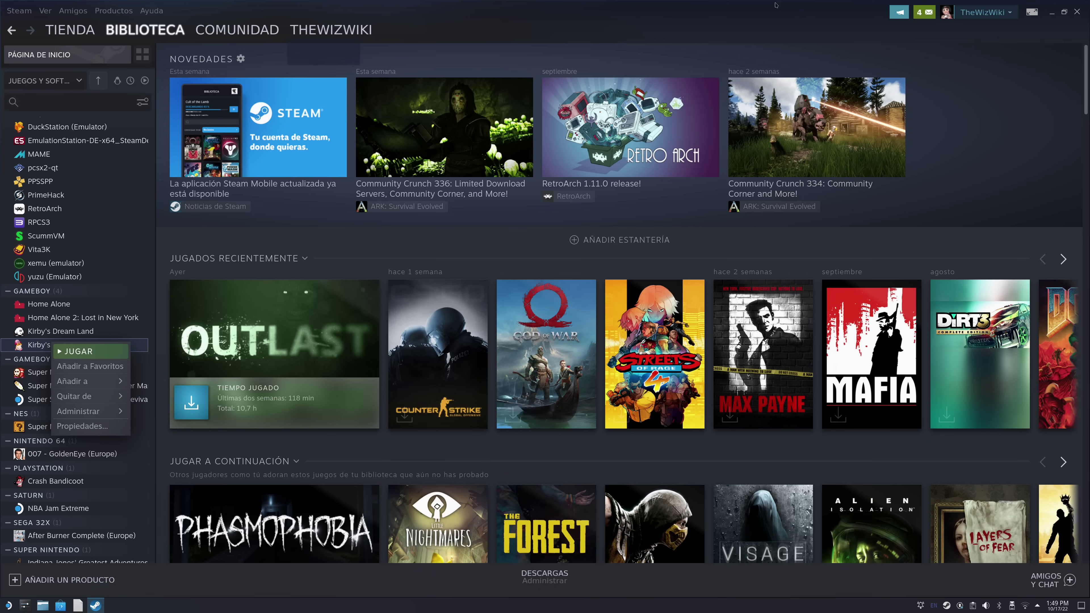
{"action": "left_click", "coordinate": [1047, 3]}
{"action": "left_click", "coordinate": [1078, 12]}
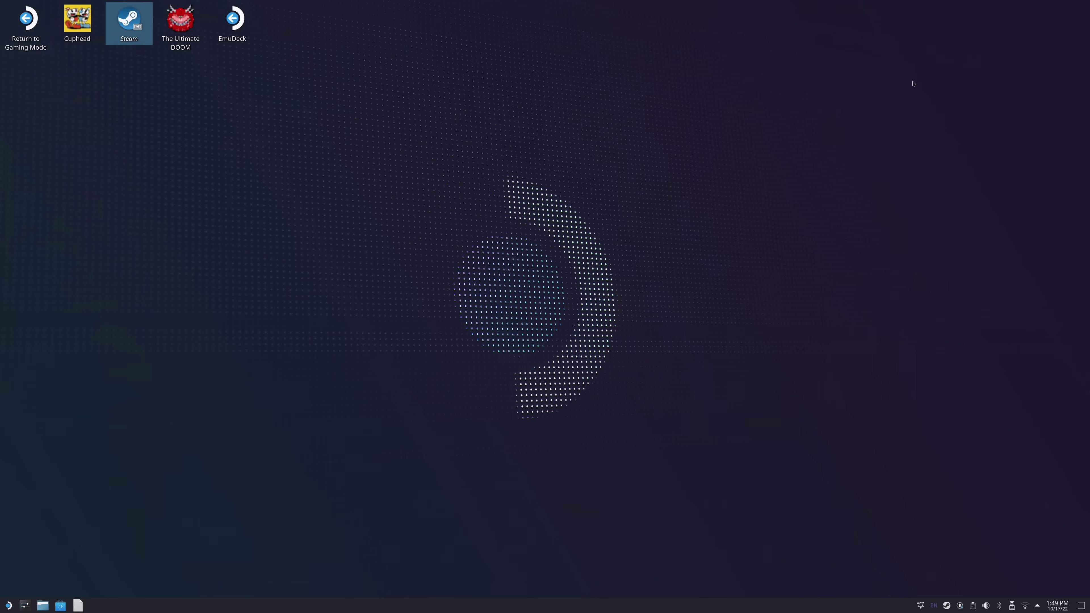
Step: Return to Gaming Mode and open the Steam library
{"action": "left_click", "coordinate": [27, 45]}
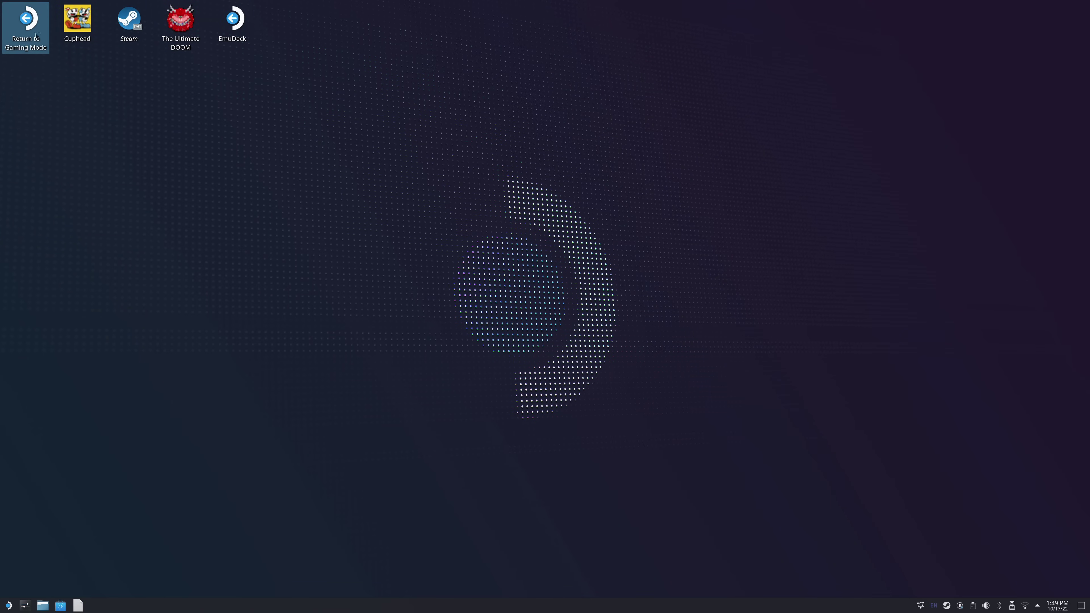
{"action": "double_click", "coordinate": [36, 36]}
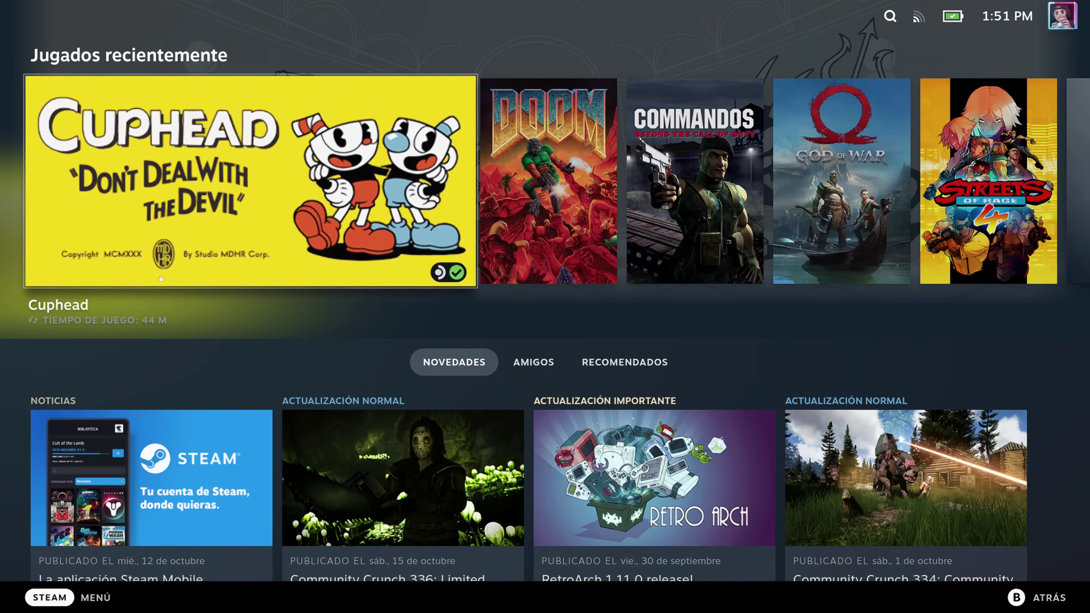
{"action": "left_click", "coordinate": [49, 597]}
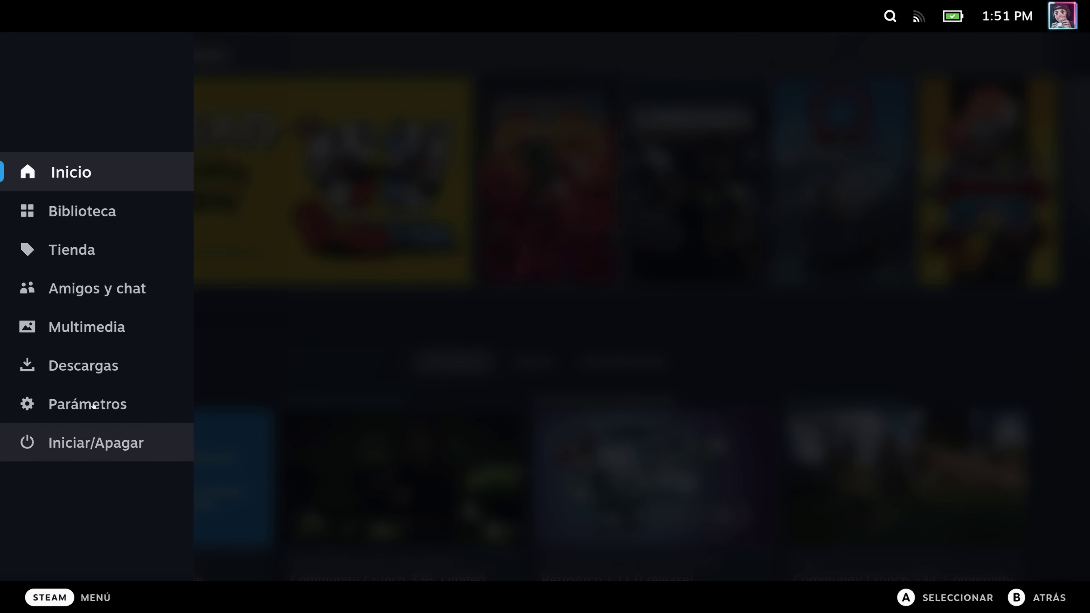
{"action": "left_click", "coordinate": [101, 221]}
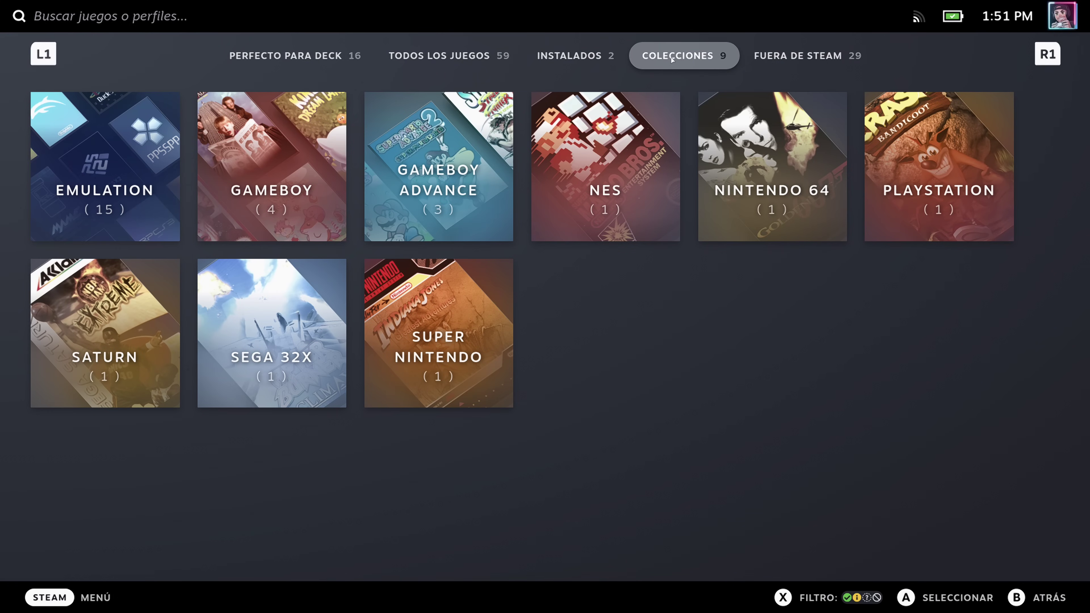
Step: Look through the library's Instalados, Colecciones, Todos los juegos and Fuera de Steam sections
{"action": "left_click", "coordinate": [574, 56]}
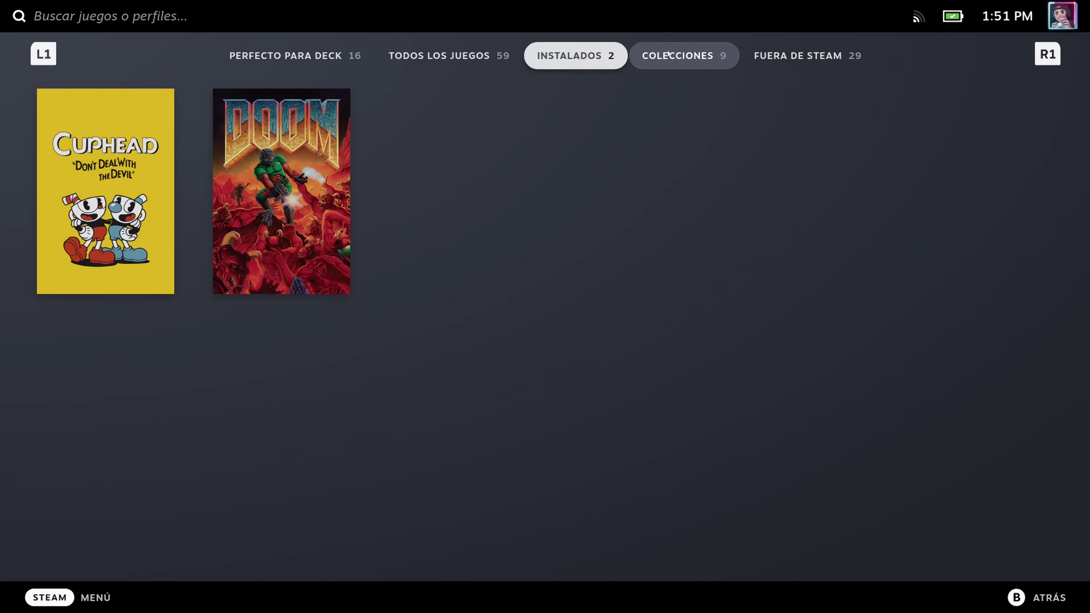
{"action": "left_click", "coordinate": [691, 60]}
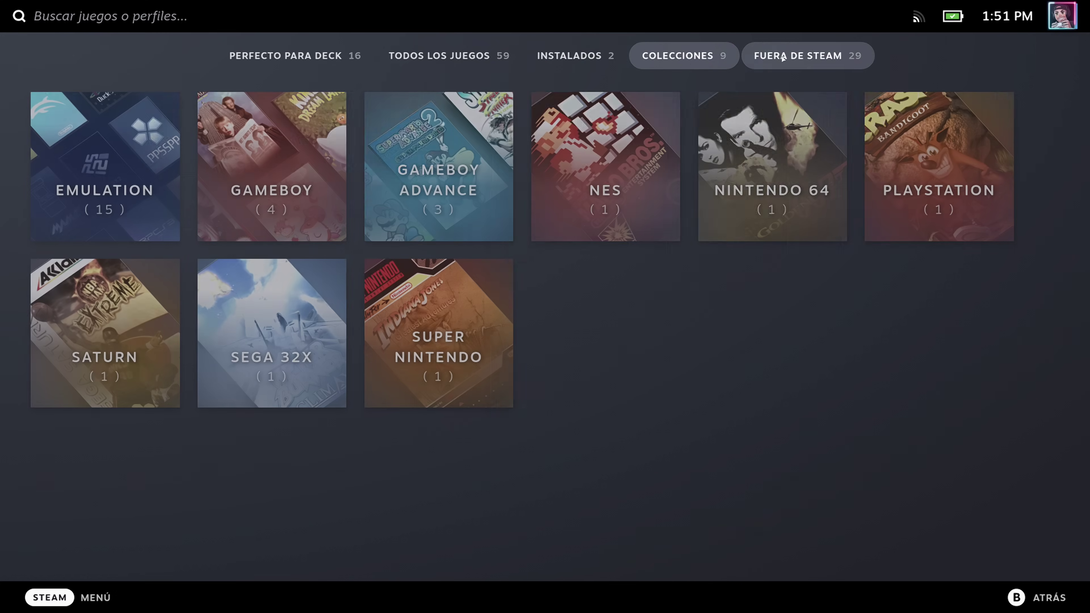
{"action": "left_click", "coordinate": [783, 57]}
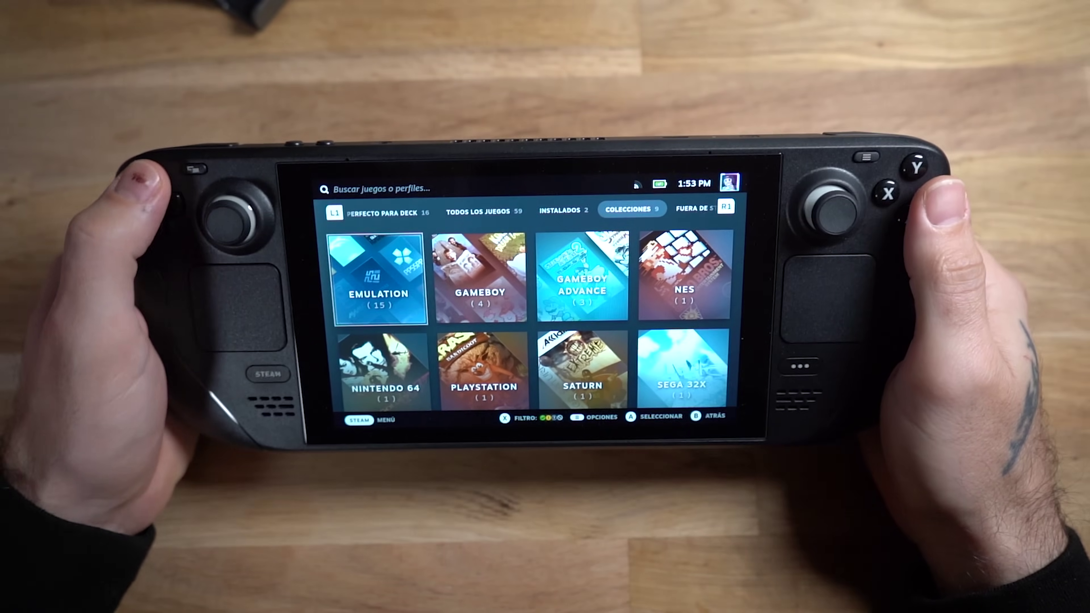
{"action": "key", "text": "Page_Up"}
{"action": "key", "text": "Page_Up"}
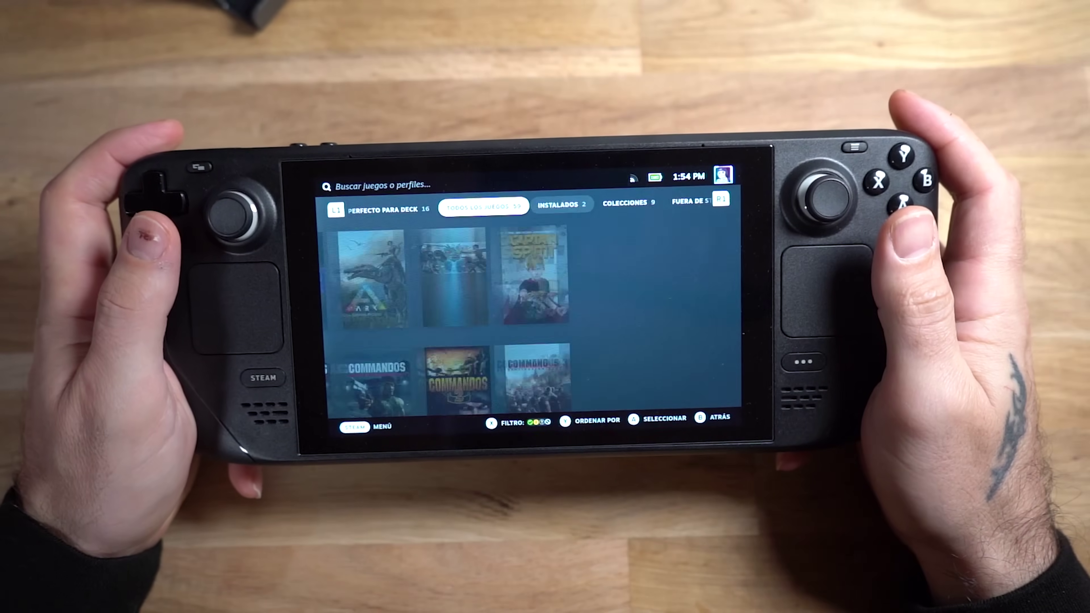
{"action": "key", "text": "Page_Down"}
{"action": "key", "text": "Page_Down"}
{"action": "key", "text": "Page_Down"}
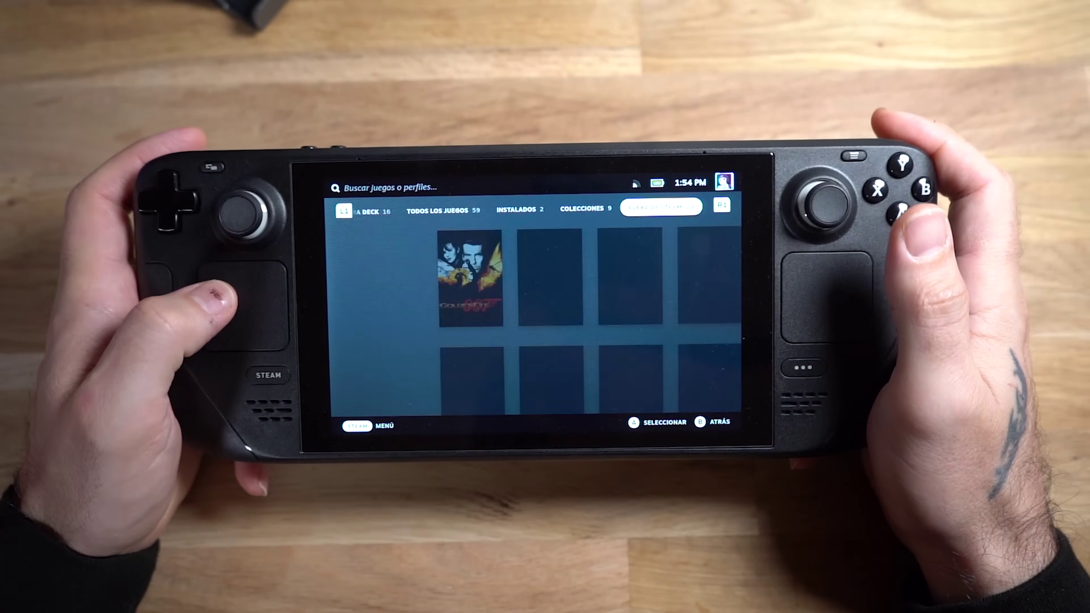
Step: Browse the emulators and ROMs listed under Fuera de Steam down to the last row
{"action": "key", "text": "Down"}
{"action": "key", "text": "Down"}
{"action": "key", "text": "Down"}
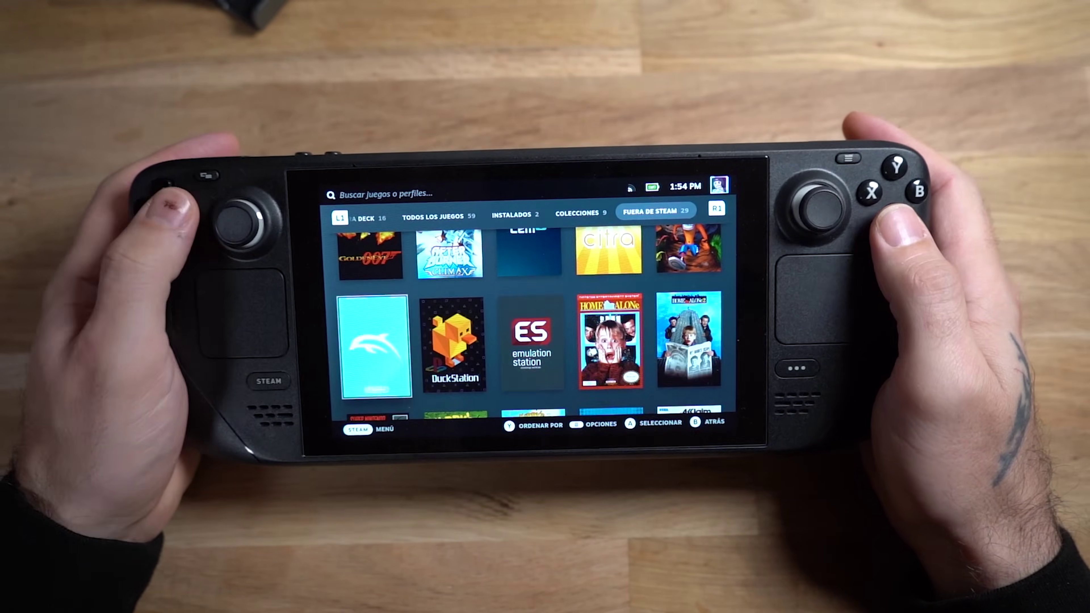
{"action": "key", "text": "Down"}
{"action": "key", "text": "Down"}
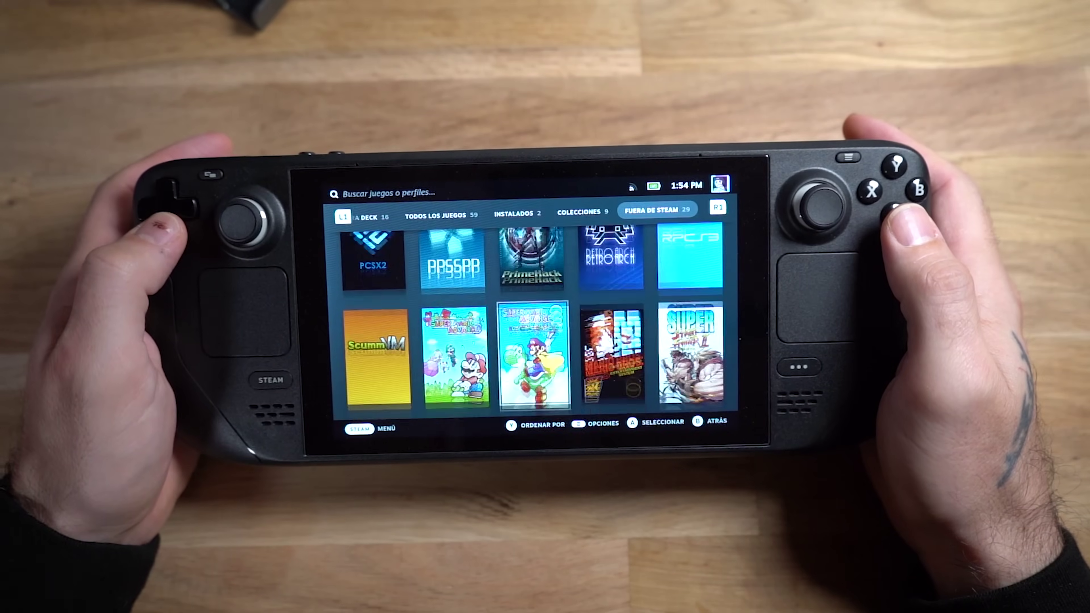
{"action": "key", "text": "Down"}
{"action": "key", "text": "Up"}
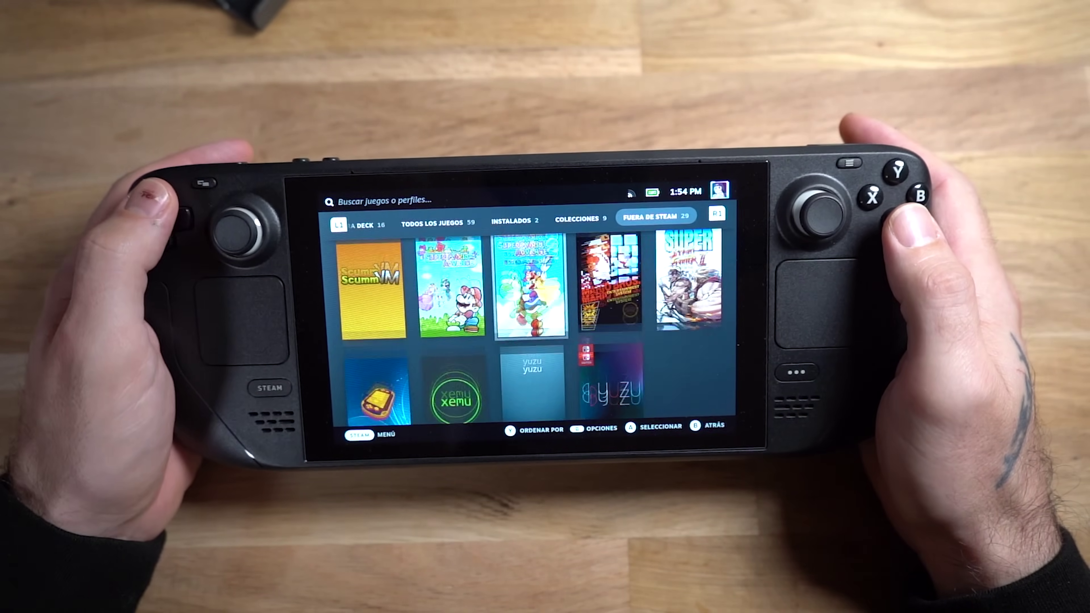
{"action": "key", "text": "Down"}
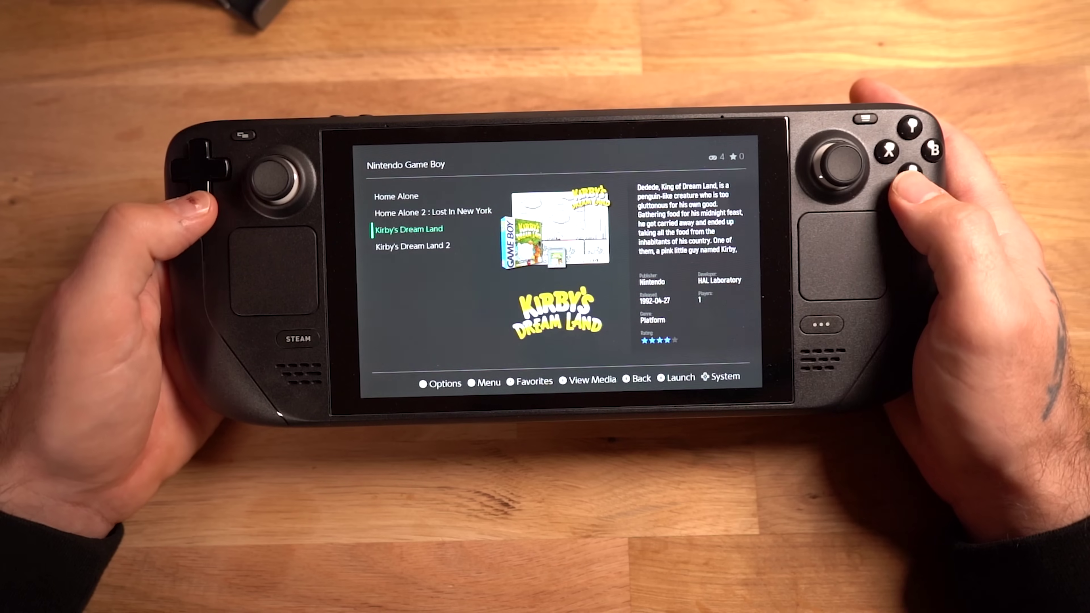
Step: In EmulationStation-DE, look through the Nintendo Game Boy games and their artwork and descriptions
{"action": "key", "text": "Down"}
{"action": "key", "text": "Up"}
{"action": "key", "text": "Up"}
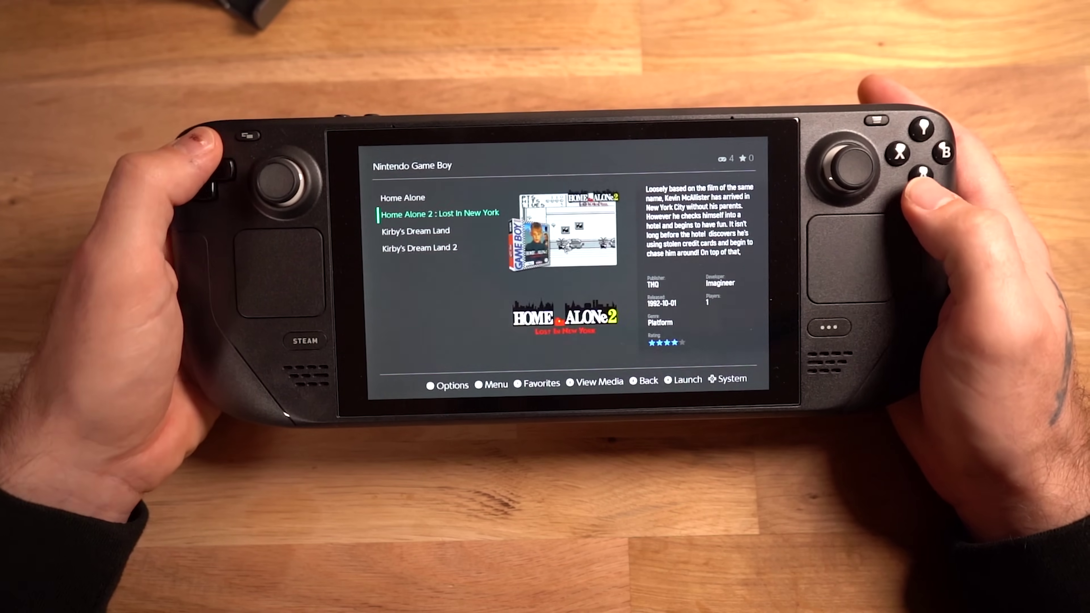
{"action": "key", "text": "Up"}
{"action": "key", "text": "Escape"}
Step: Open the Nintendo 64 game list
{"action": "key", "text": "Left"}
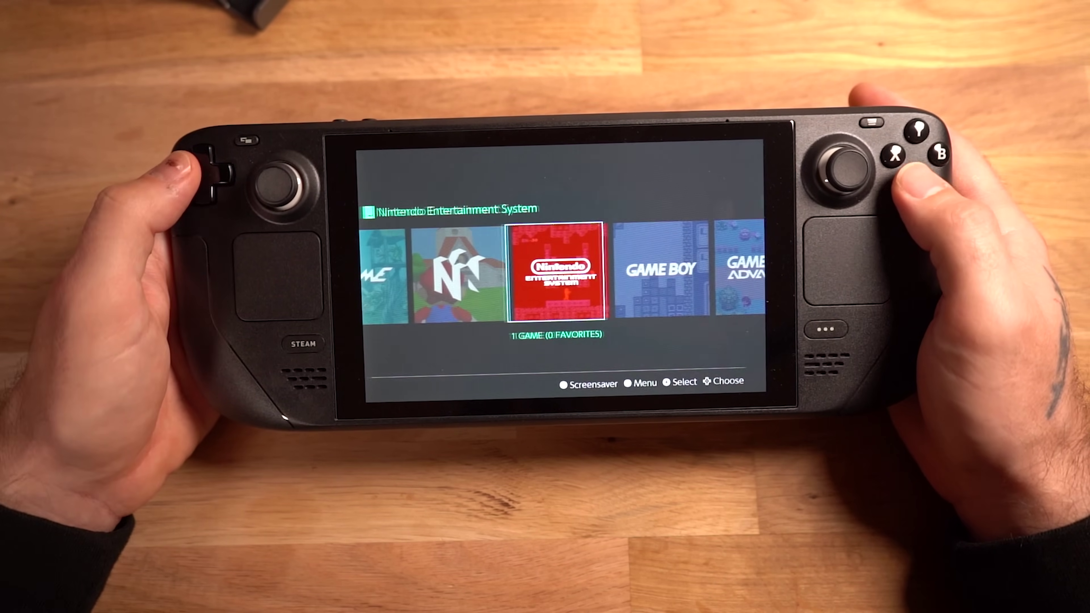
{"action": "key", "text": "Left"}
{"action": "key", "text": "Return"}
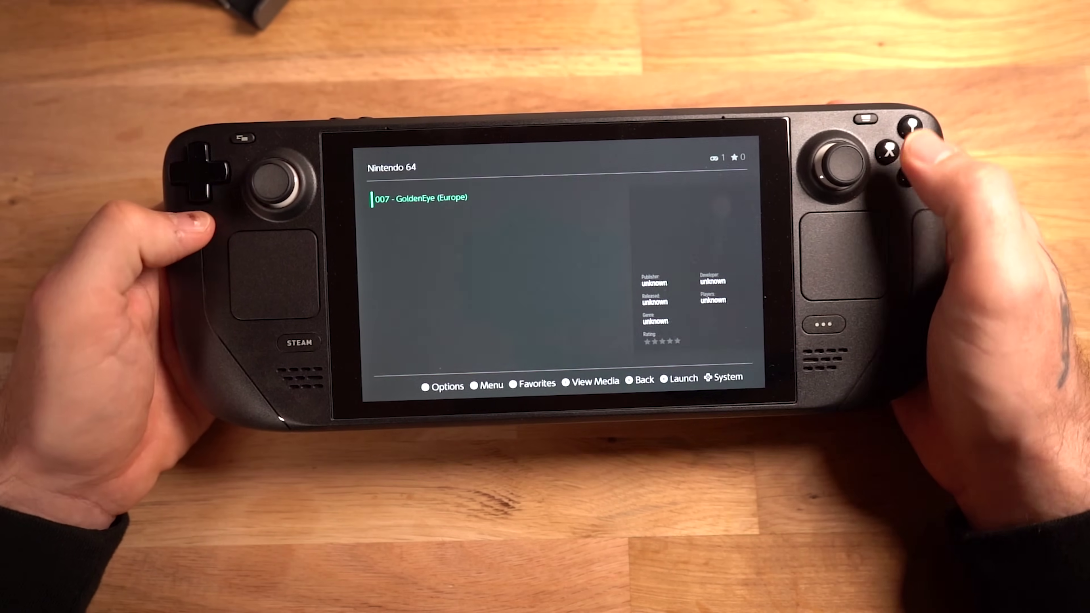
Step: Open the scraper settings and set the games to scrape to All Games
{"action": "key", "text": "Escape"}
{"action": "key", "text": "Down"}
{"action": "key", "text": "Up"}
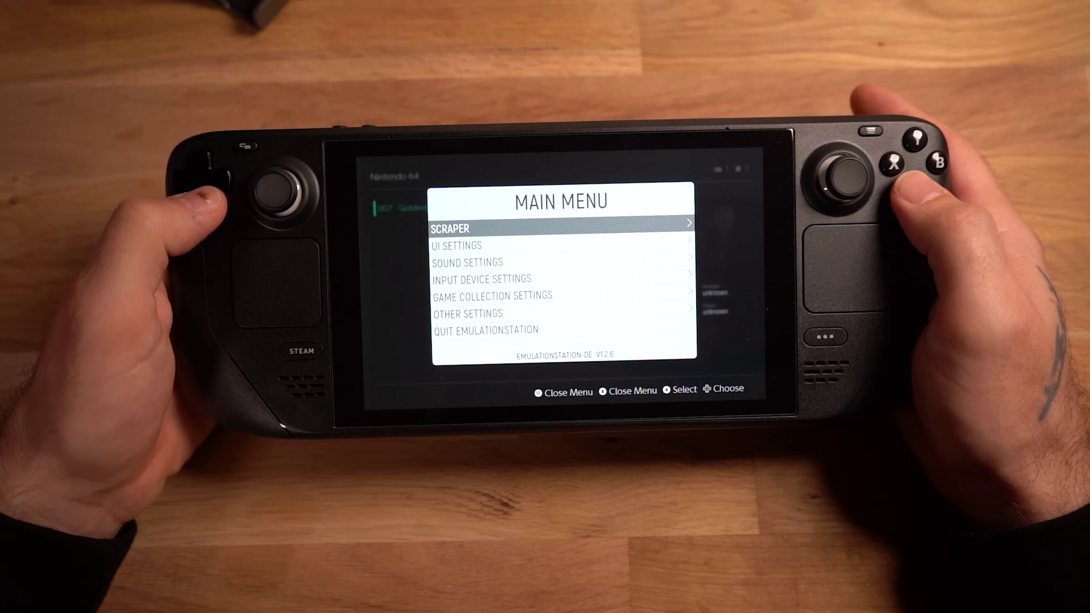
{"action": "key", "text": "Return"}
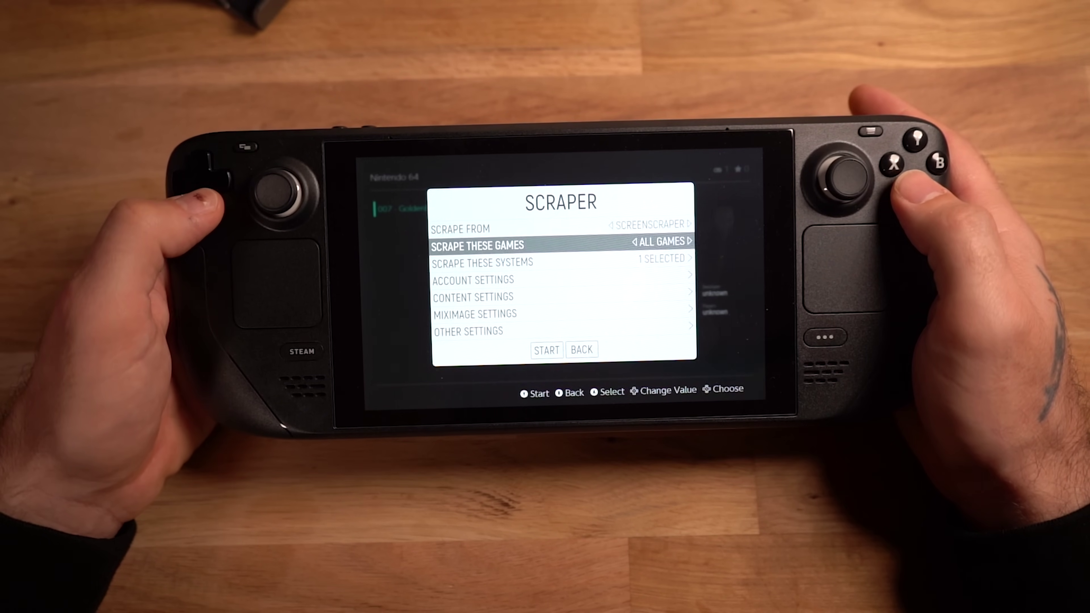
{"action": "key", "text": "Right"}
{"action": "key", "text": "Left"}
{"action": "key", "text": "Down"}
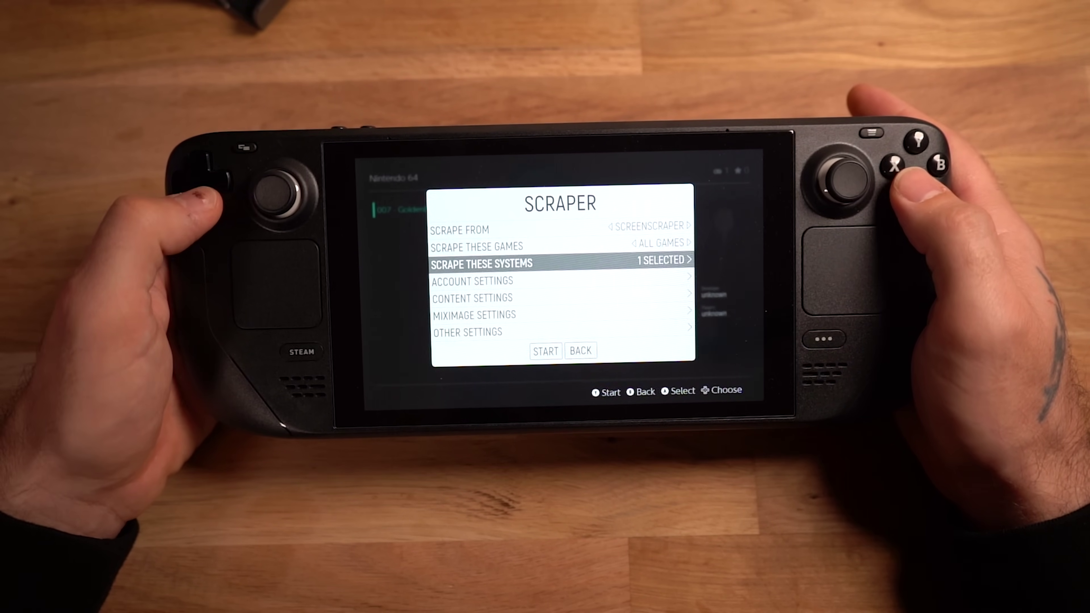
Step: Set the systems to scrape to Nintendo 64 only, deselecting Nintendo Game Boy
{"action": "key", "text": "Return"}
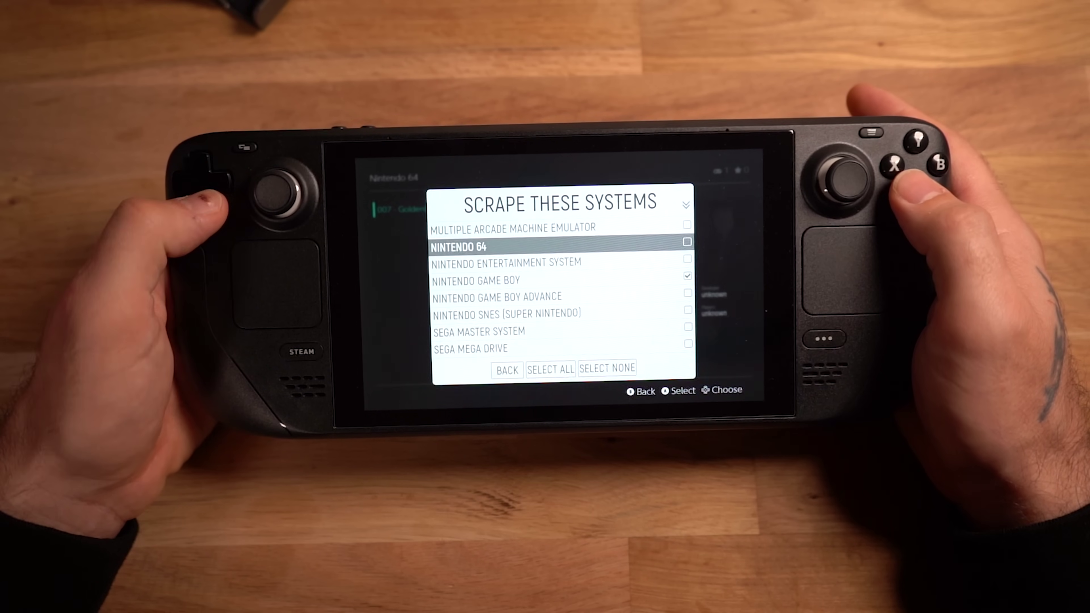
{"action": "key", "text": "Down"}
{"action": "key", "text": "Down"}
{"action": "key", "text": "Return"}
{"action": "key", "text": "Up"}
{"action": "key", "text": "Up"}
{"action": "key", "text": "Return"}
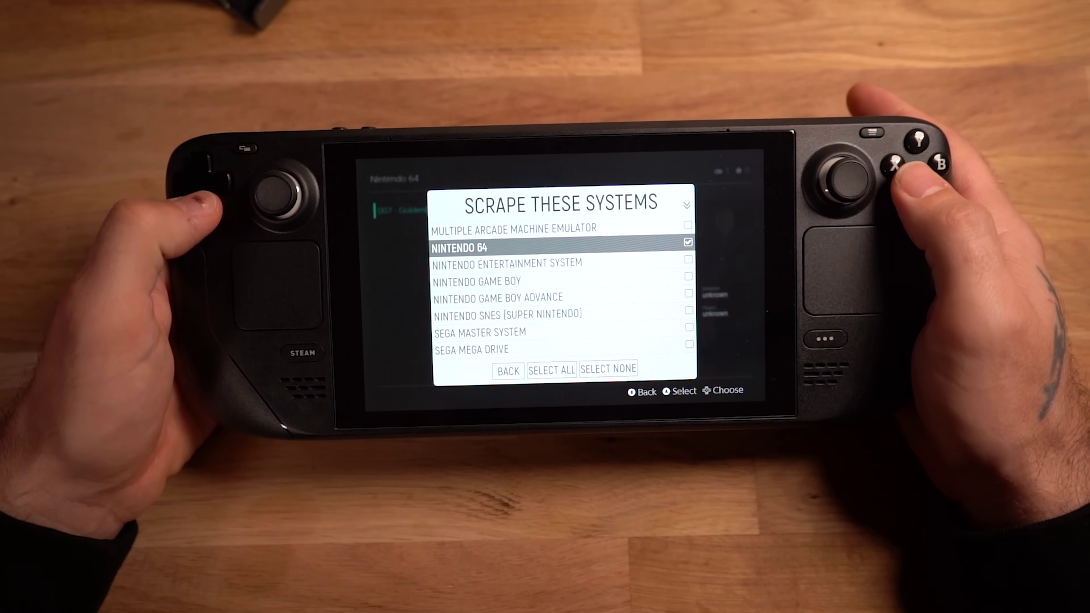
{"action": "key", "text": "Escape"}
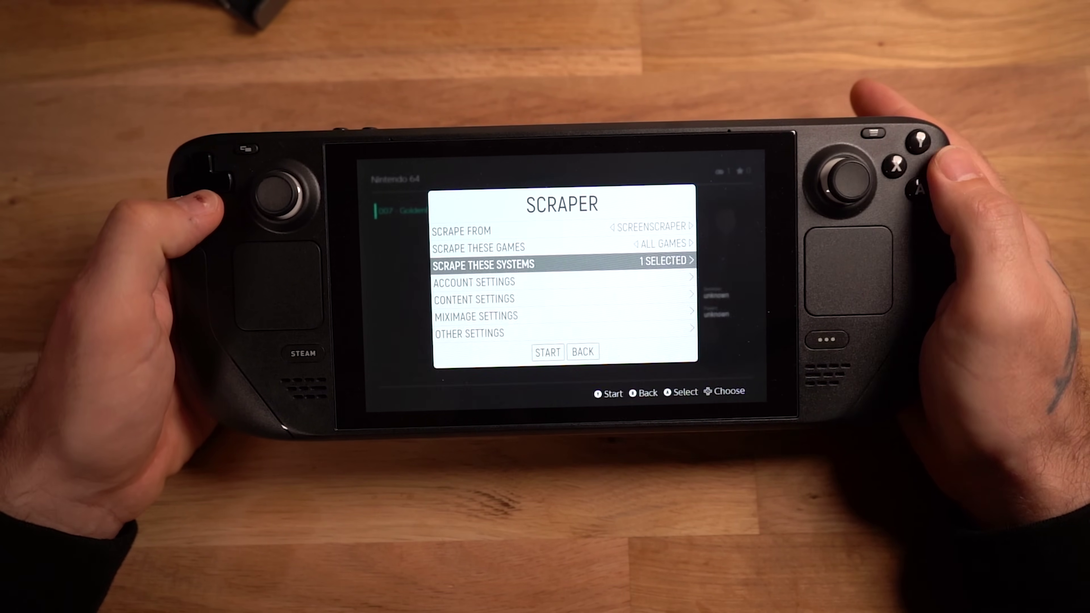
Step: Examine the scraper's available entries, from the scrape source down to the account, content, miximage and other settings
{"action": "key", "text": "Down"}
{"action": "key", "text": "Down"}
{"action": "key", "text": "Down"}
{"action": "key", "text": "Down"}
{"action": "key", "text": "Down"}
{"action": "key", "text": "Up"}
{"action": "key", "text": "Up"}
{"action": "key", "text": "Up"}
{"action": "key", "text": "Up"}
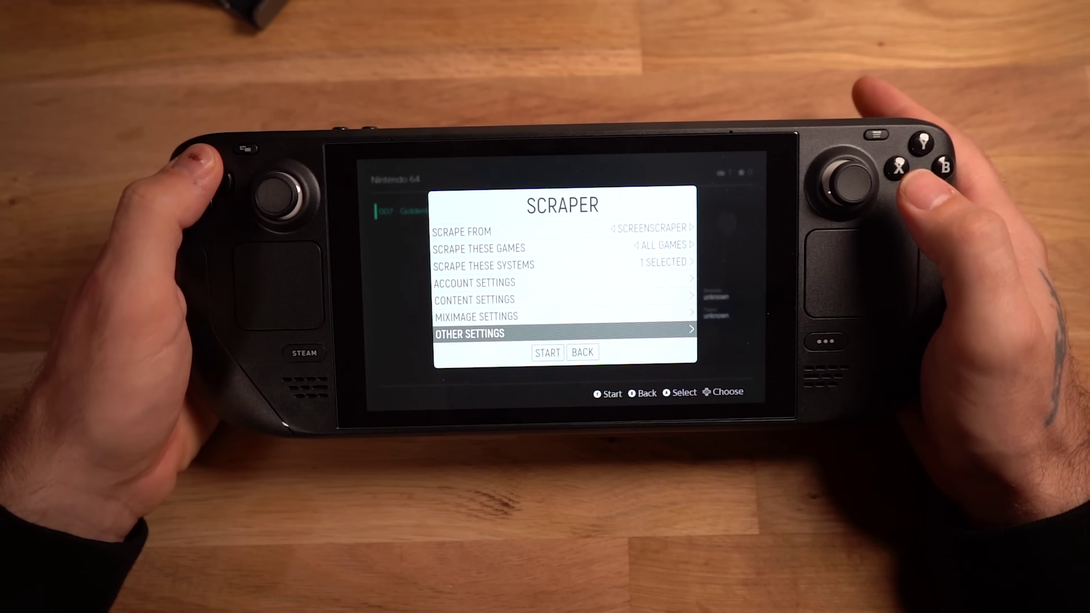
{"action": "key", "text": "Down"}
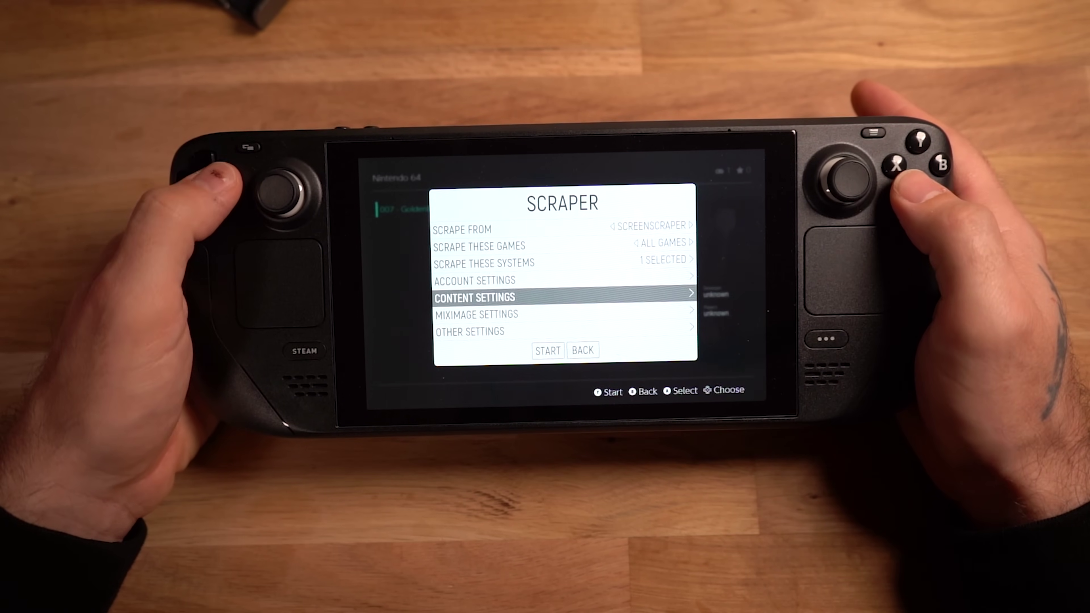
{"action": "key", "text": "Up"}
{"action": "key", "text": "Down"}
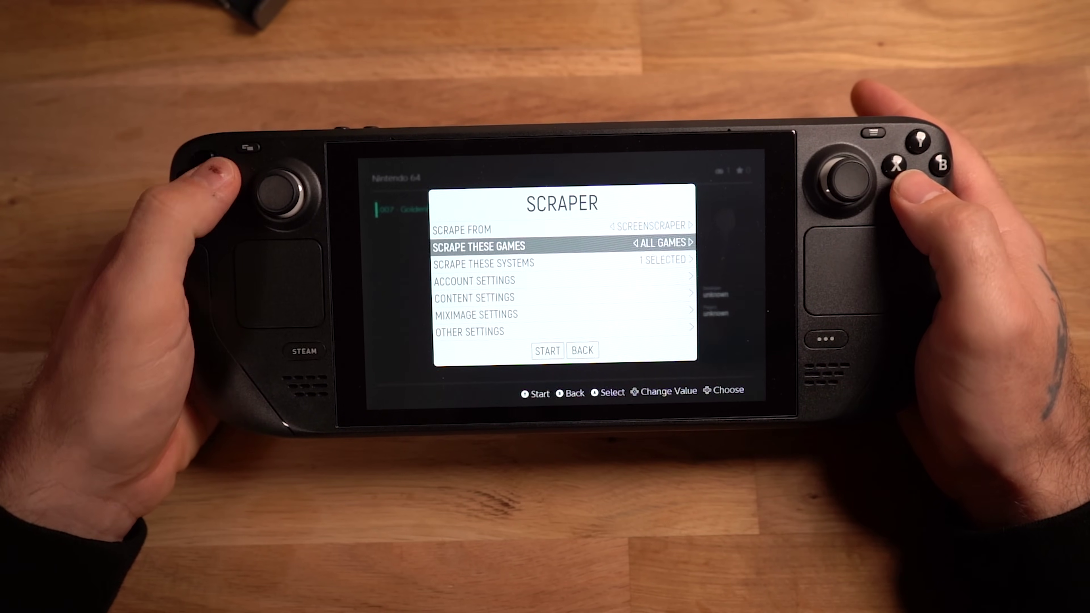
Step: Try TheGamesDB as the scrape source, and set it back to ScreenScraper
{"action": "key", "text": "Up"}
{"action": "key", "text": "Right"}
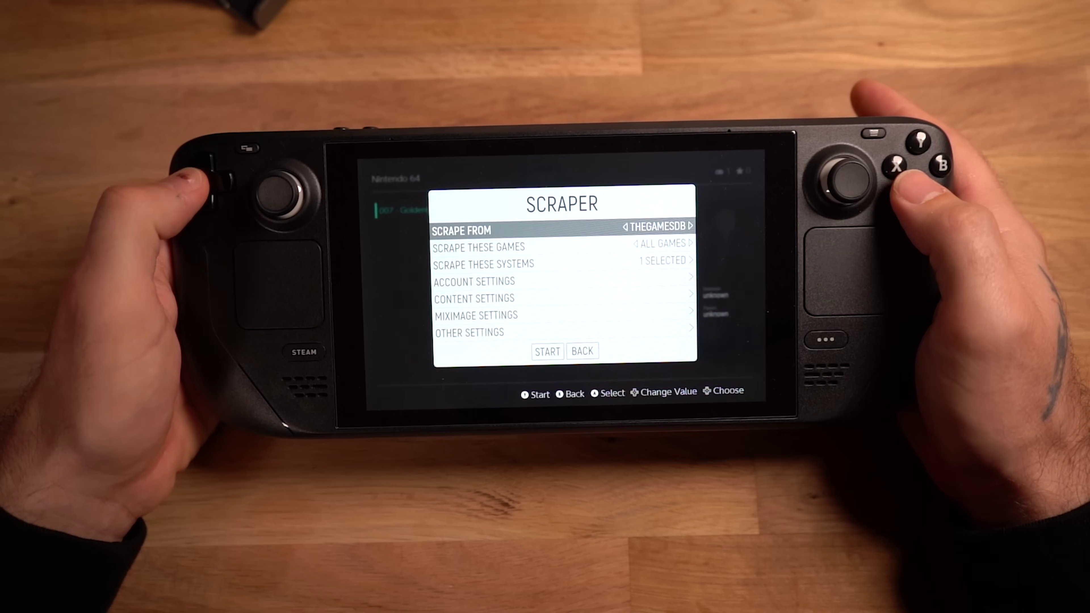
{"action": "key", "text": "Down"}
{"action": "key", "text": "Down"}
{"action": "key", "text": "Down"}
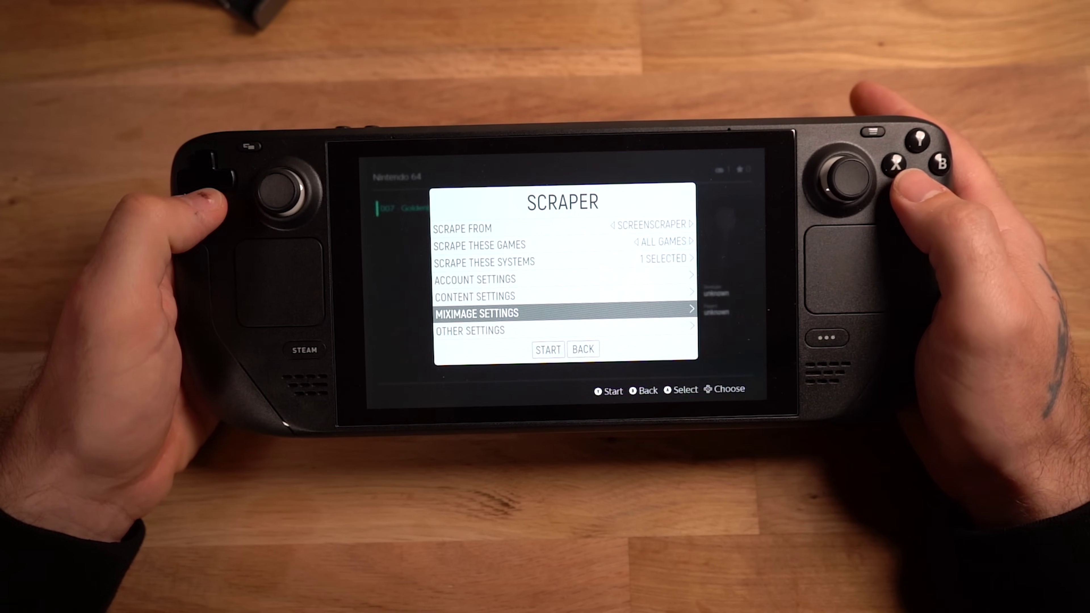
Step: Open the scraper's content settings and review which metadata and media types are enabled
{"action": "key", "text": "Up"}
{"action": "key", "text": "Return"}
{"action": "key", "text": "Down"}
{"action": "key", "text": "Down"}
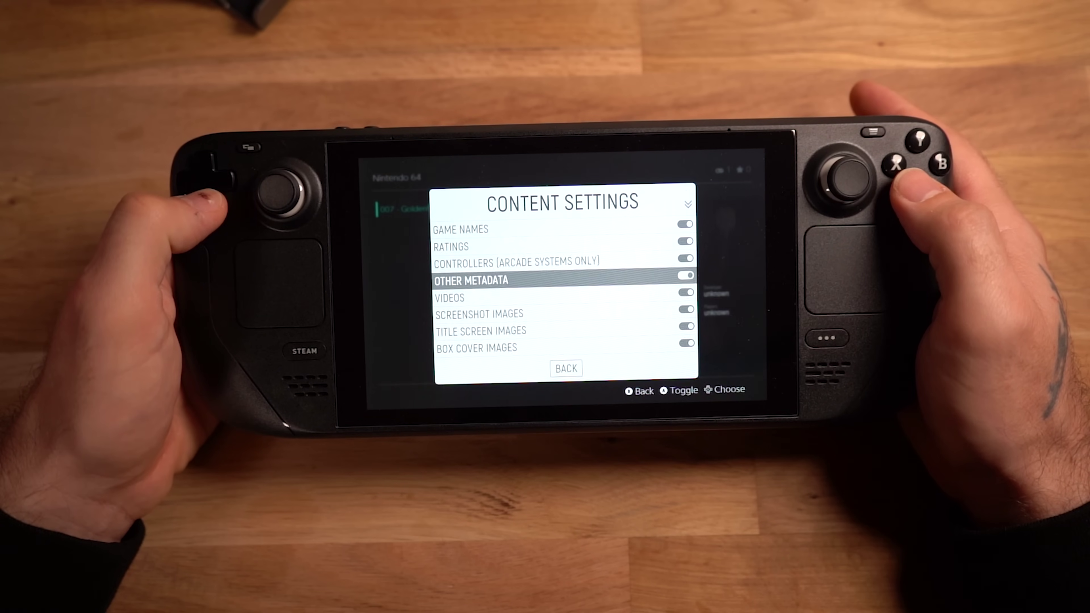